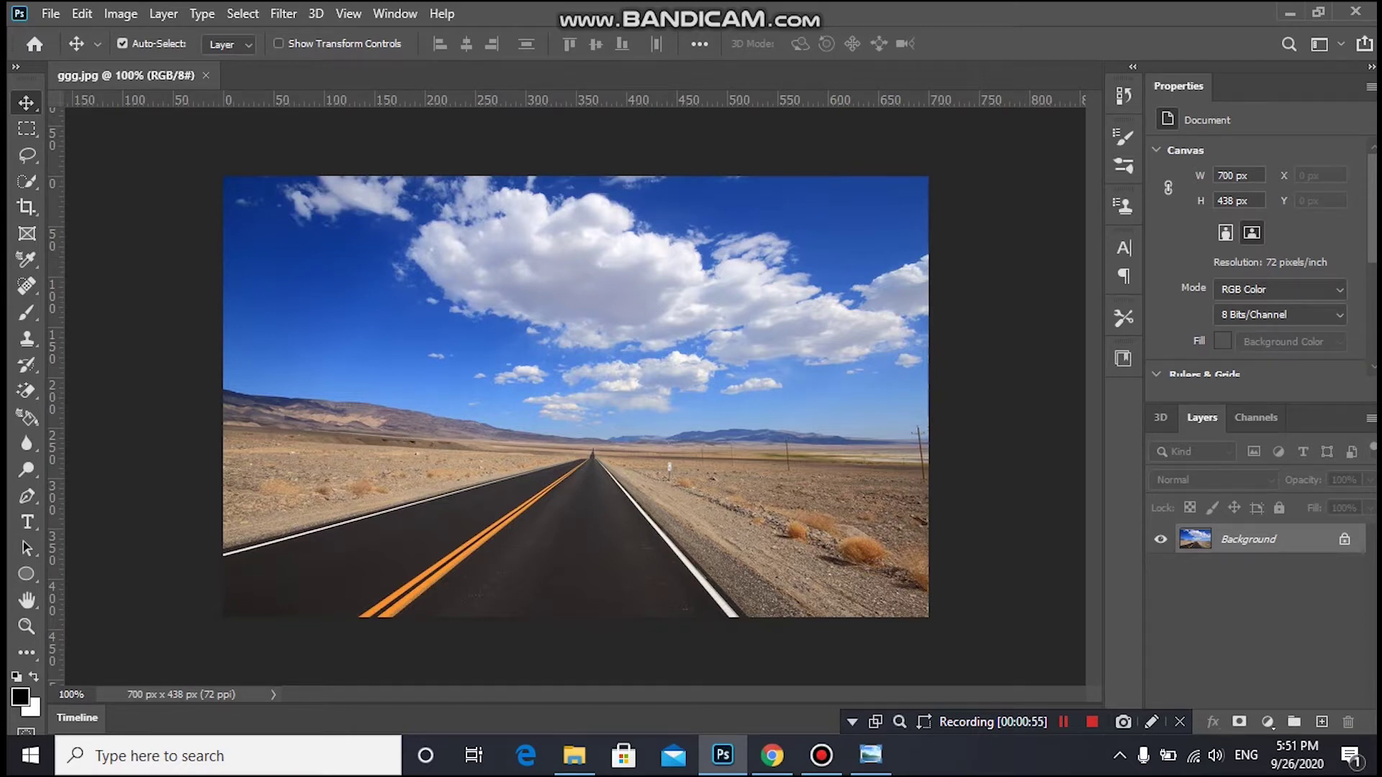
Duplicate the Background layer.
drag(1253, 540, 1322, 722)
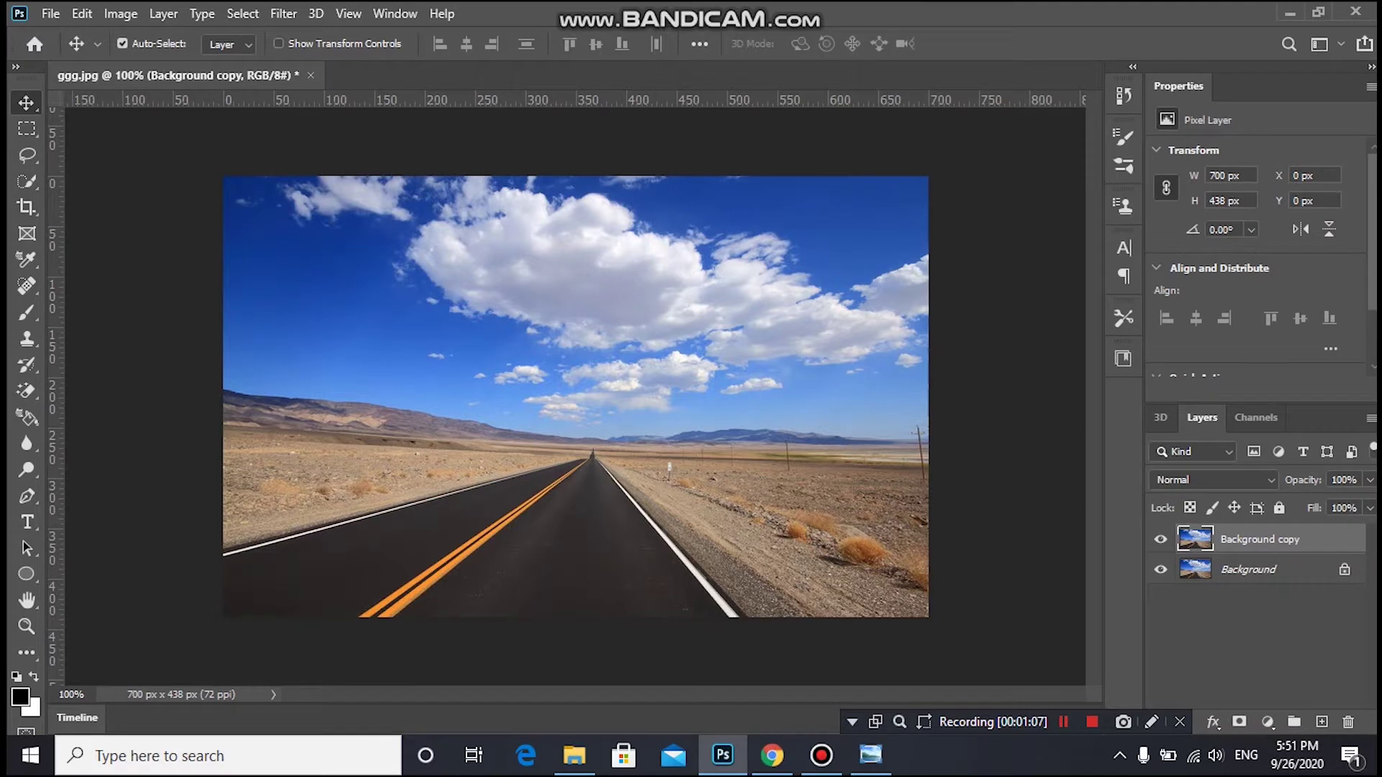
key(ctrl+z)
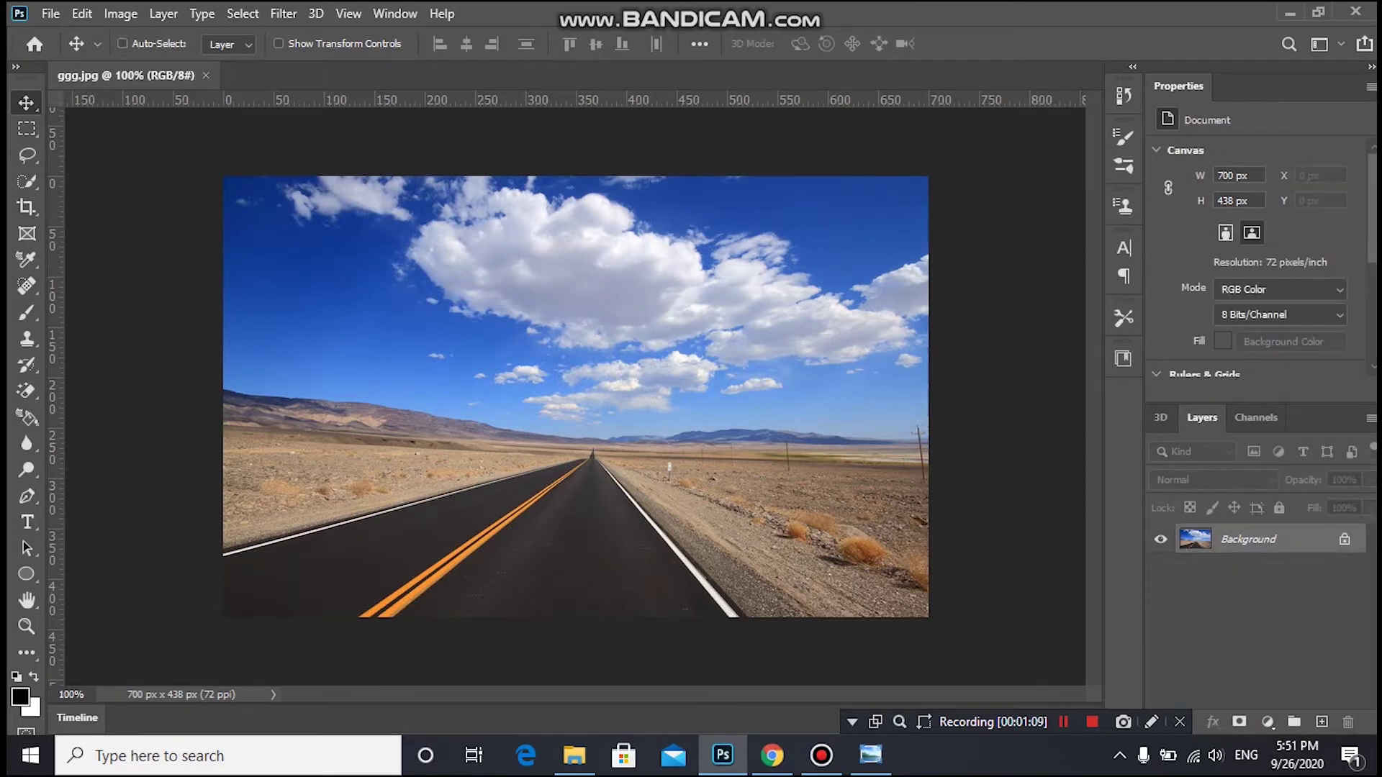
key(ctrl+j)
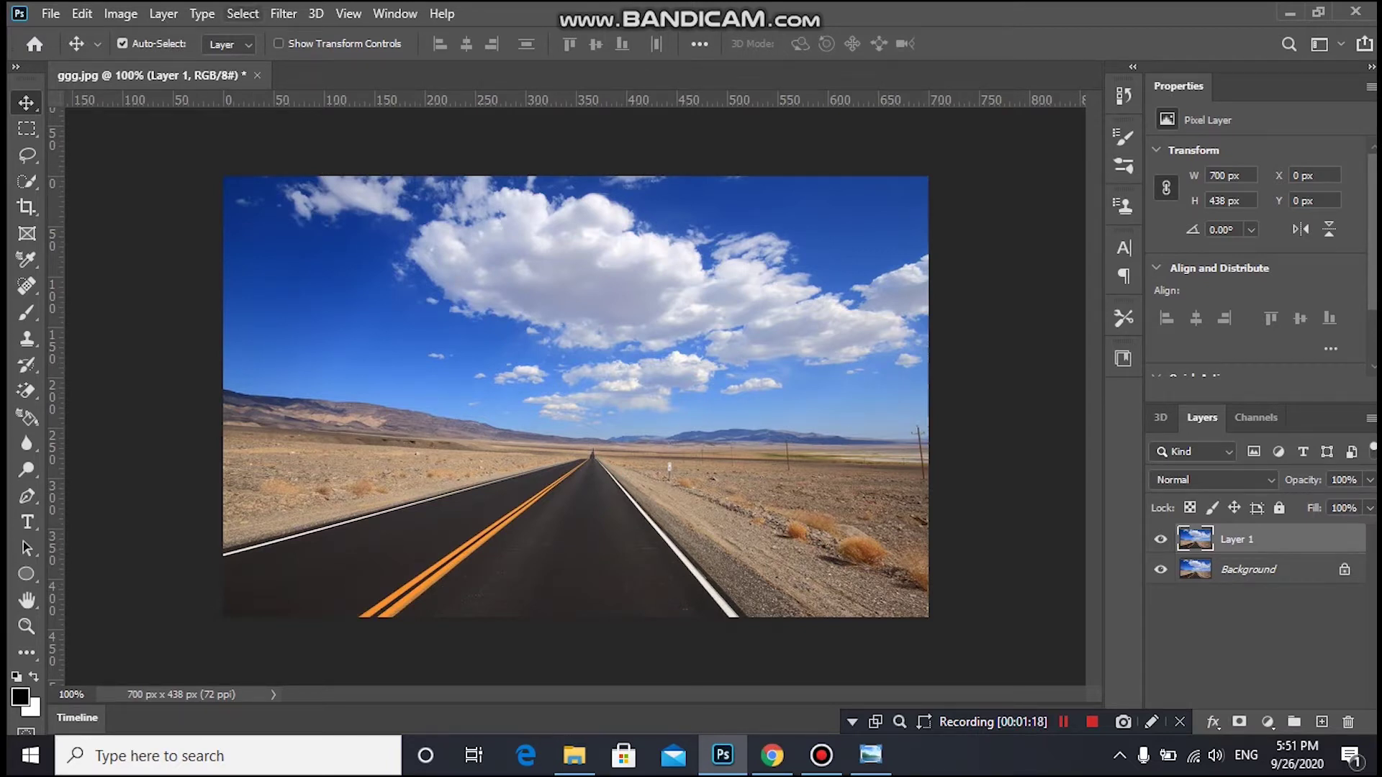
Open Select and Mask for the duplicate layer and quick-select the road, desert ground and mountains, leaving out the sky.
click(243, 13)
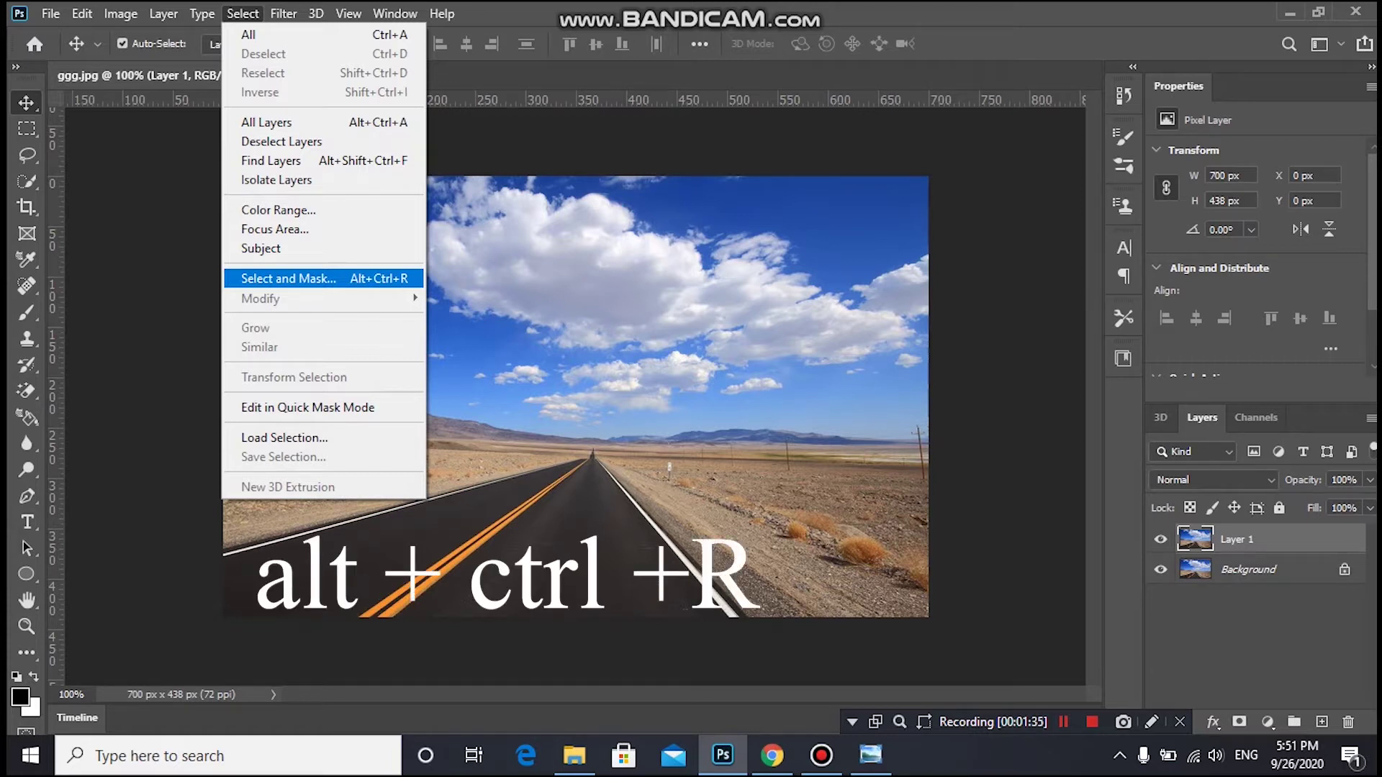
key(Return)
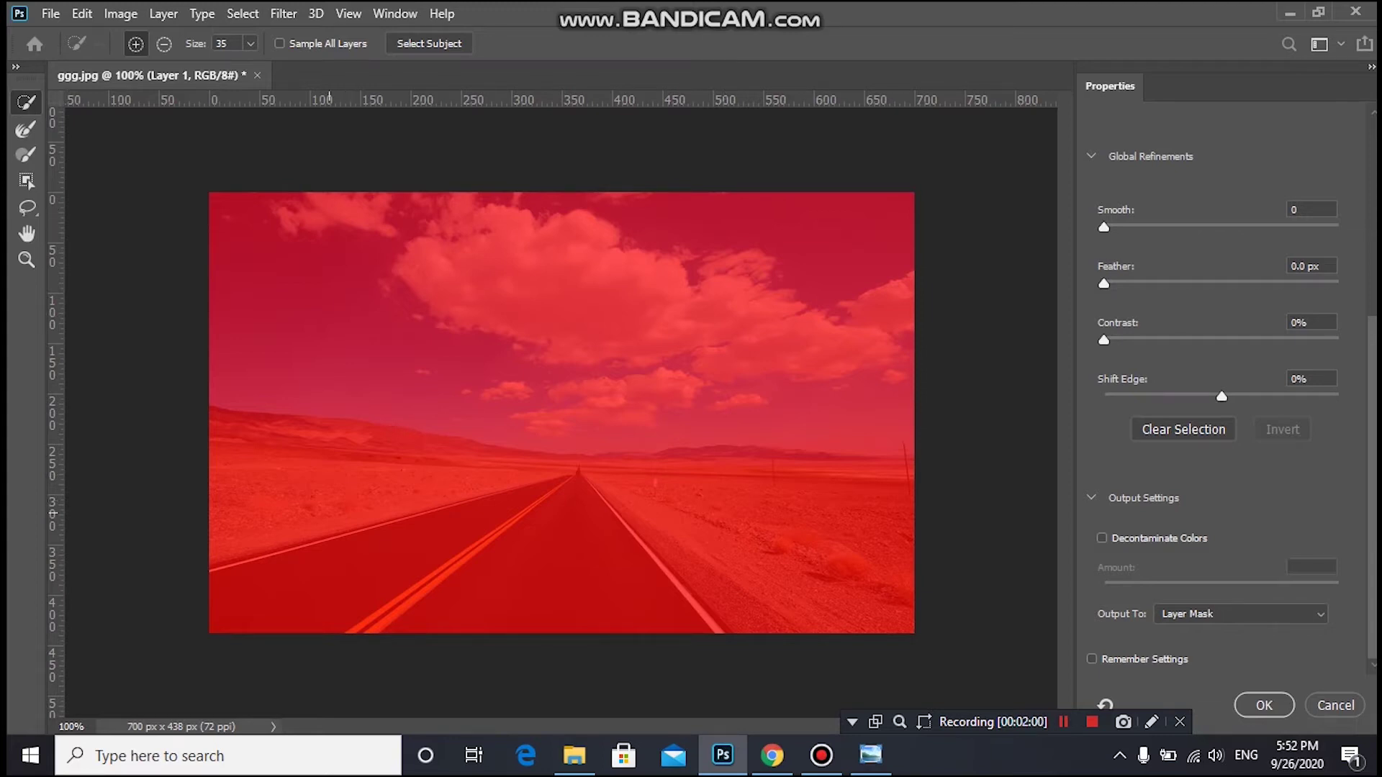
mouse_move(216, 624)
mouse_down()
mouse_move(334, 597)
mouse_move(576, 636)
mouse_move(648, 623)
mouse_move(697, 565)
mouse_move(828, 612)
mouse_move(885, 547)
mouse_up()
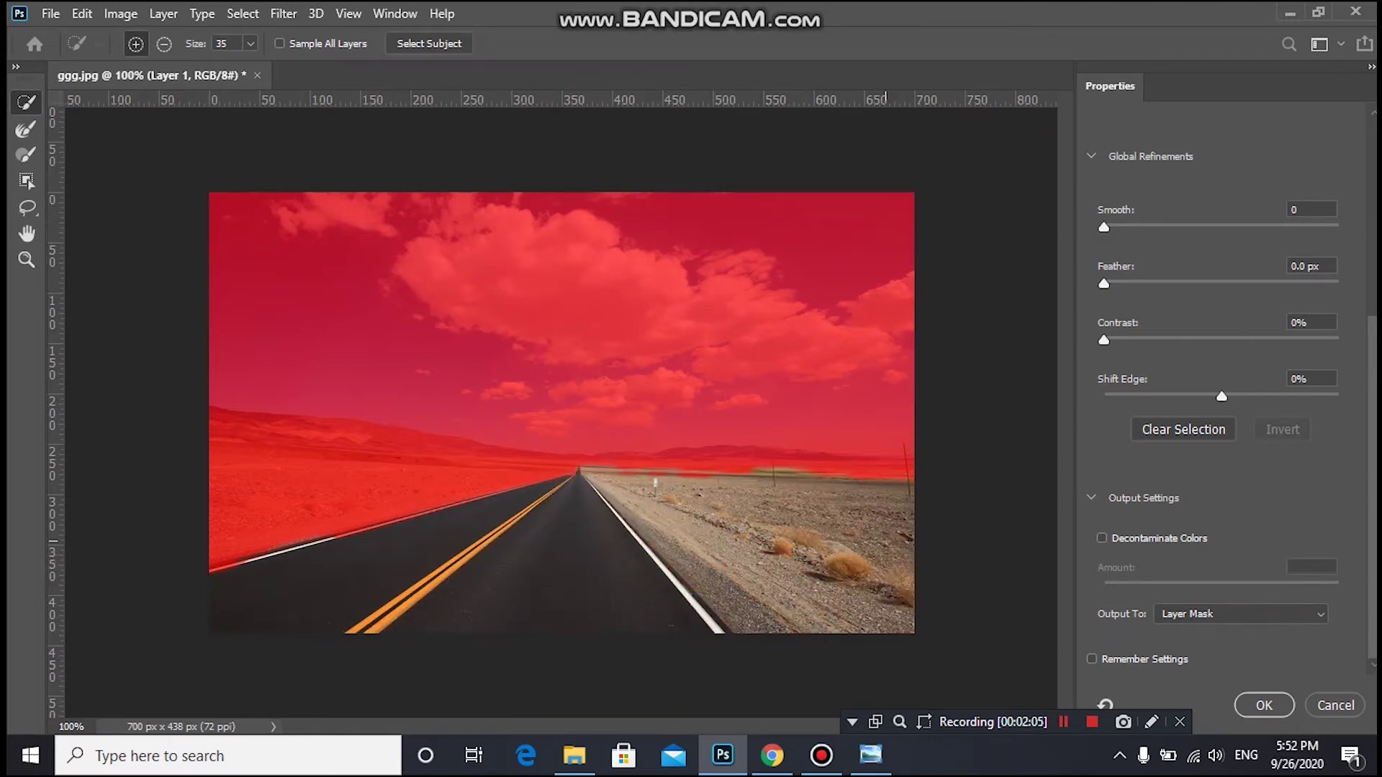
mouse_move(806, 518)
mouse_down()
mouse_move(864, 485)
mouse_move(718, 479)
mouse_up()
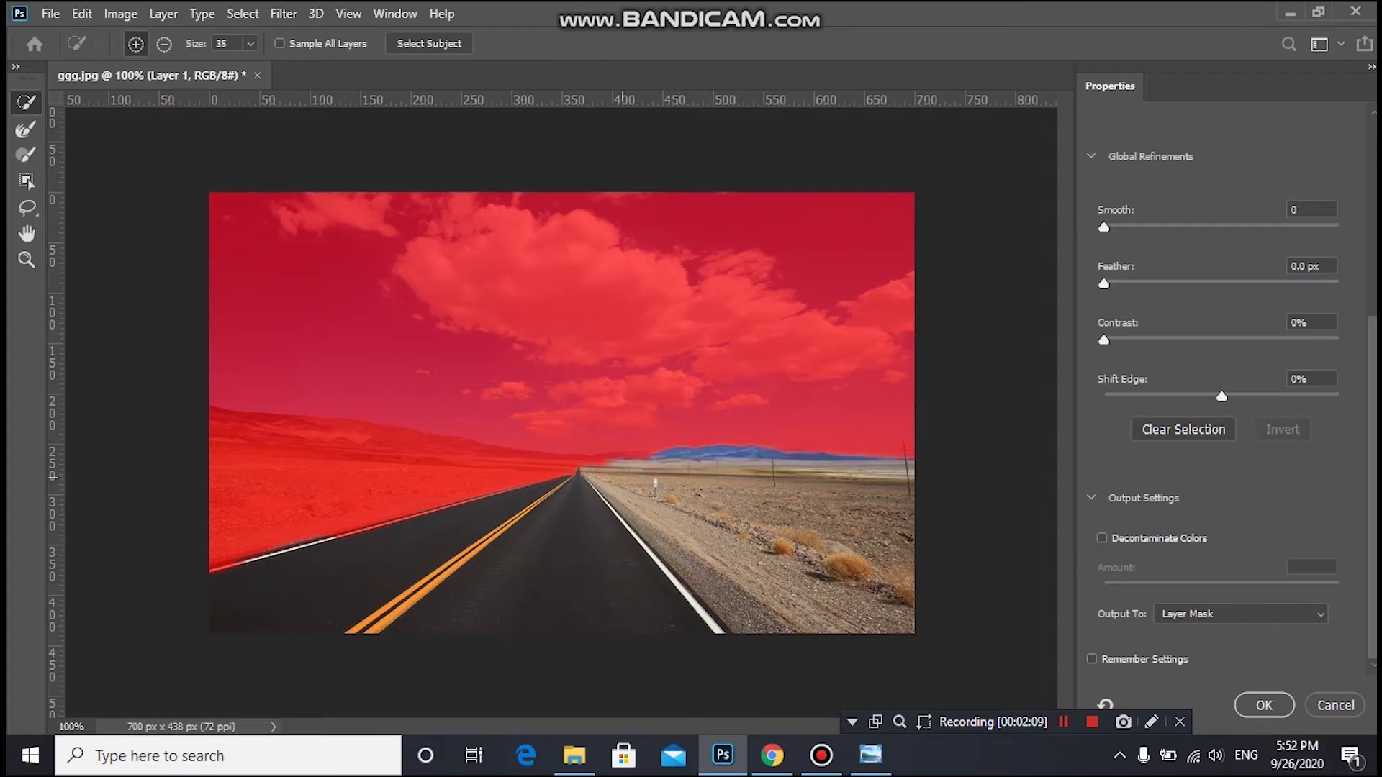
drag(623, 475, 409, 515)
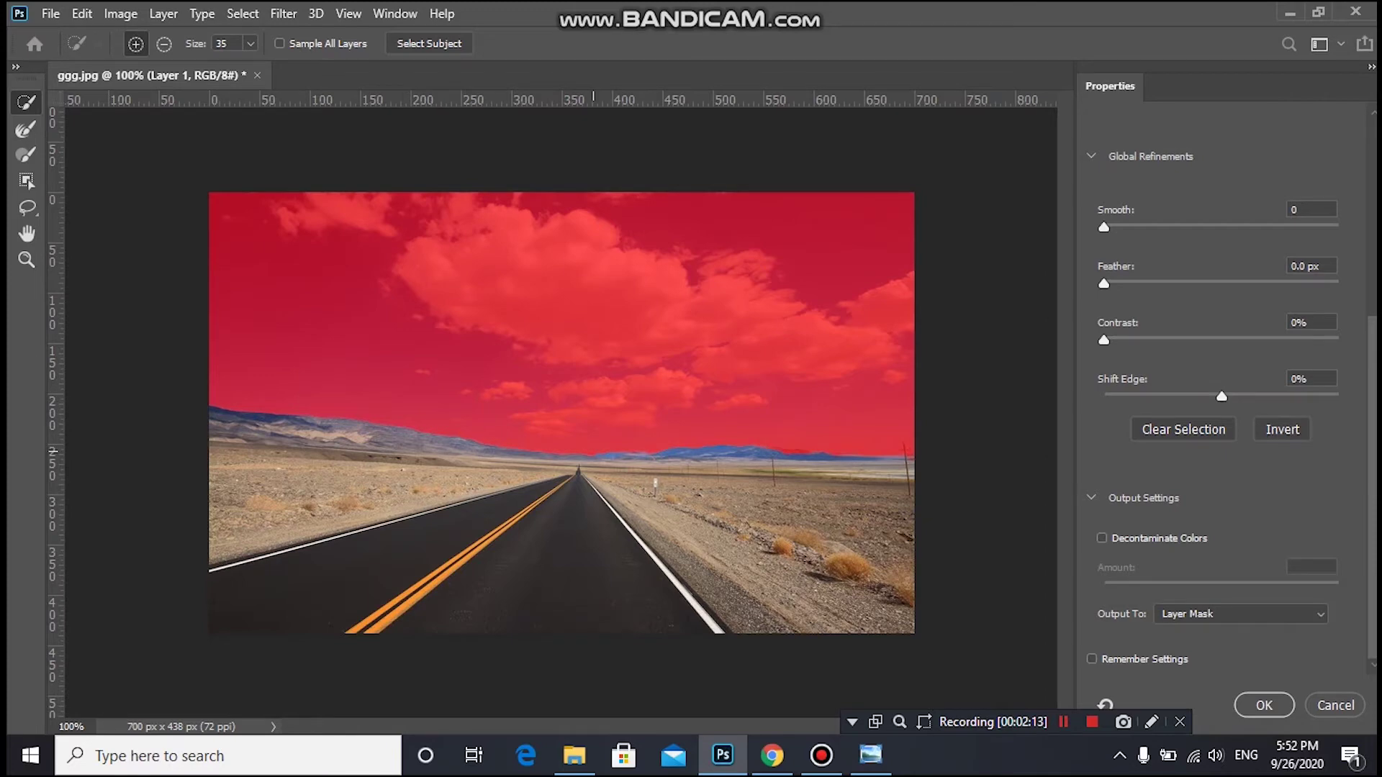
Examine the selection edge along the horizon and the distant mountains.
key(ctrl+plus)
key(ctrl+plus)
key(ctrl+plus)
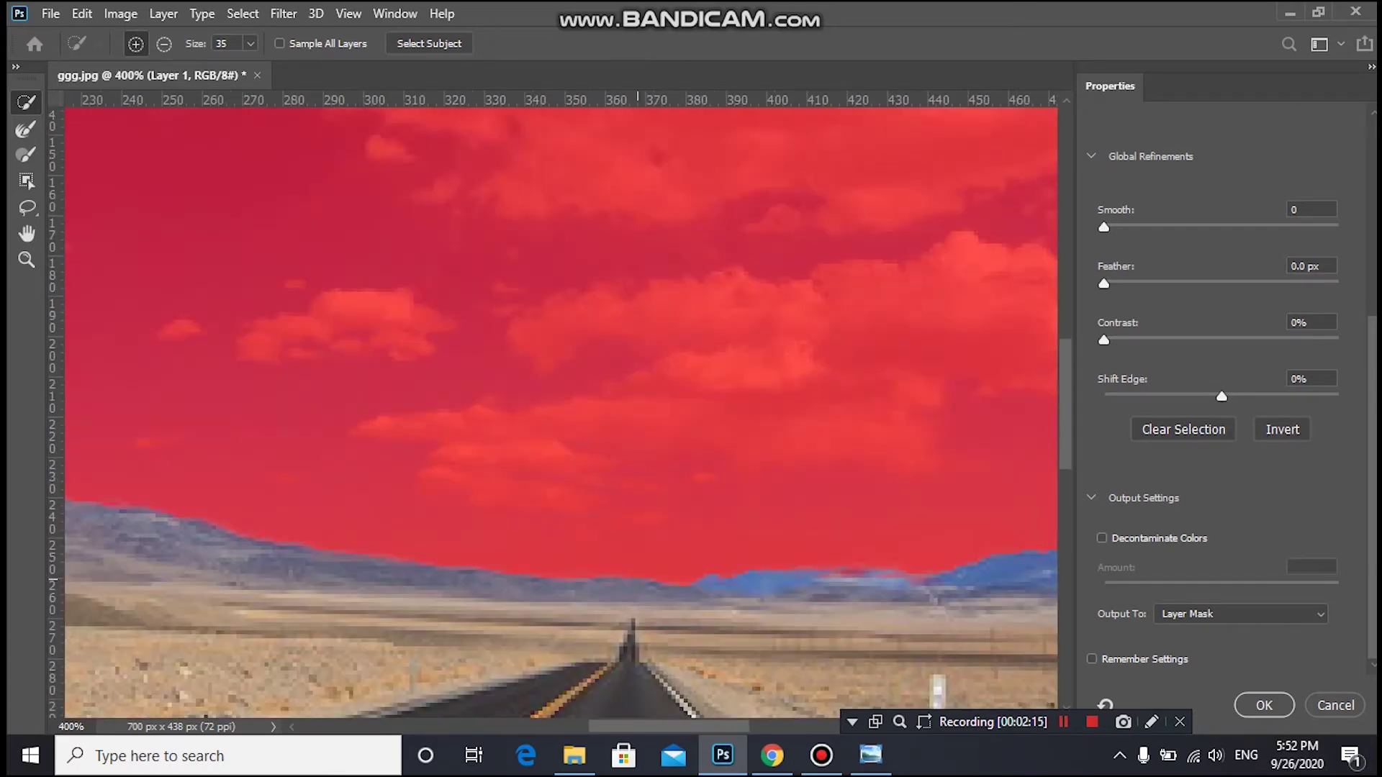
mouse_move(638, 579)
mouse_down()
mouse_move(433, 265)
mouse_move(395, 432)
mouse_up()
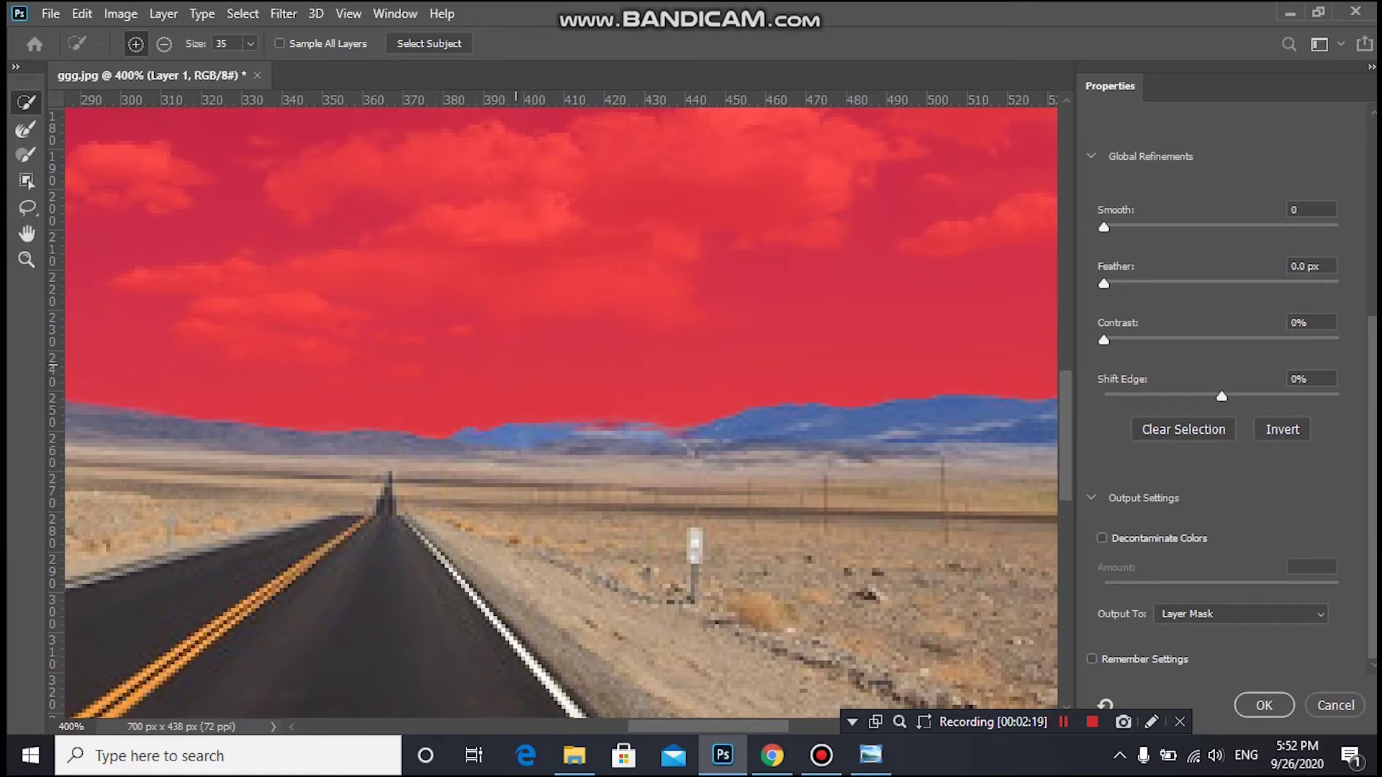
key(ctrl+minus)
key(ctrl+minus)
key(ctrl+minus)
key(ctrl+minus)
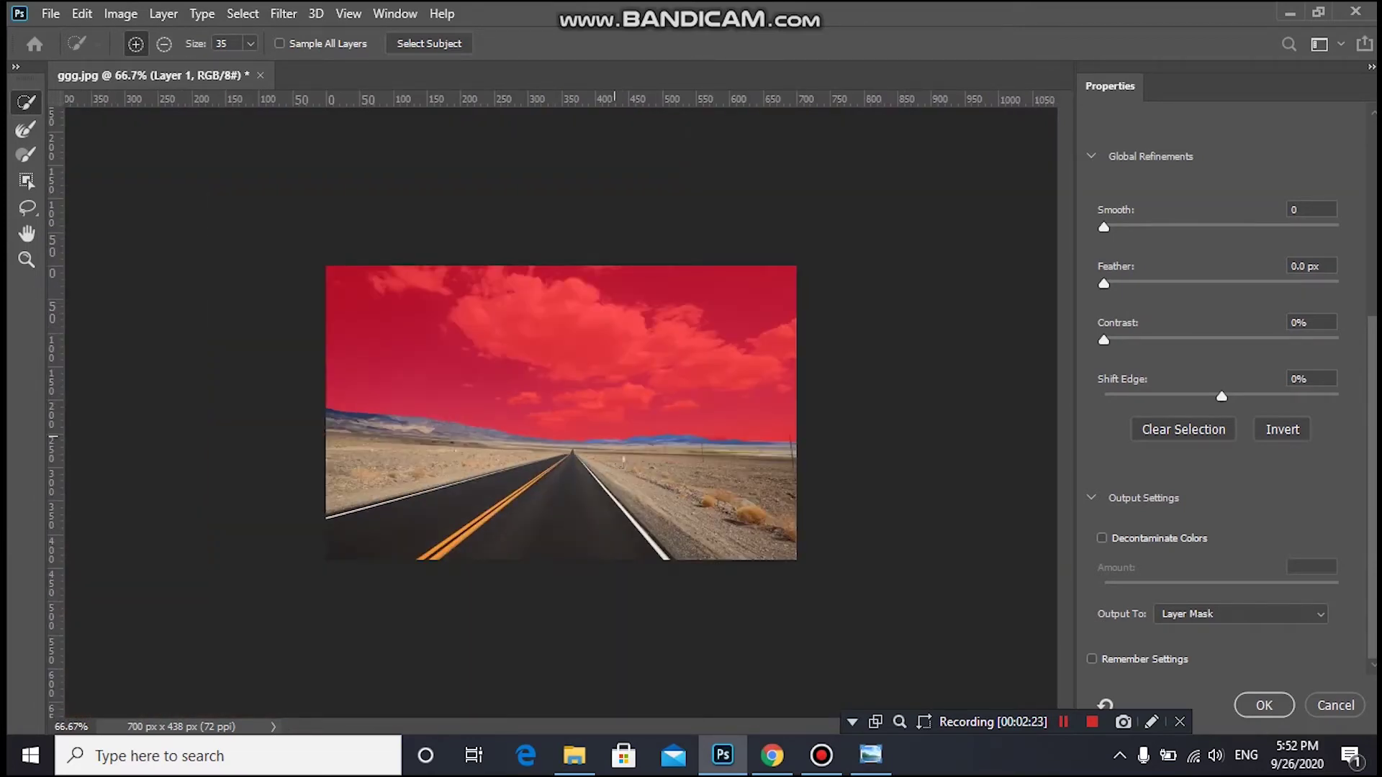
key(ctrl+plus)
key(ctrl+plus)
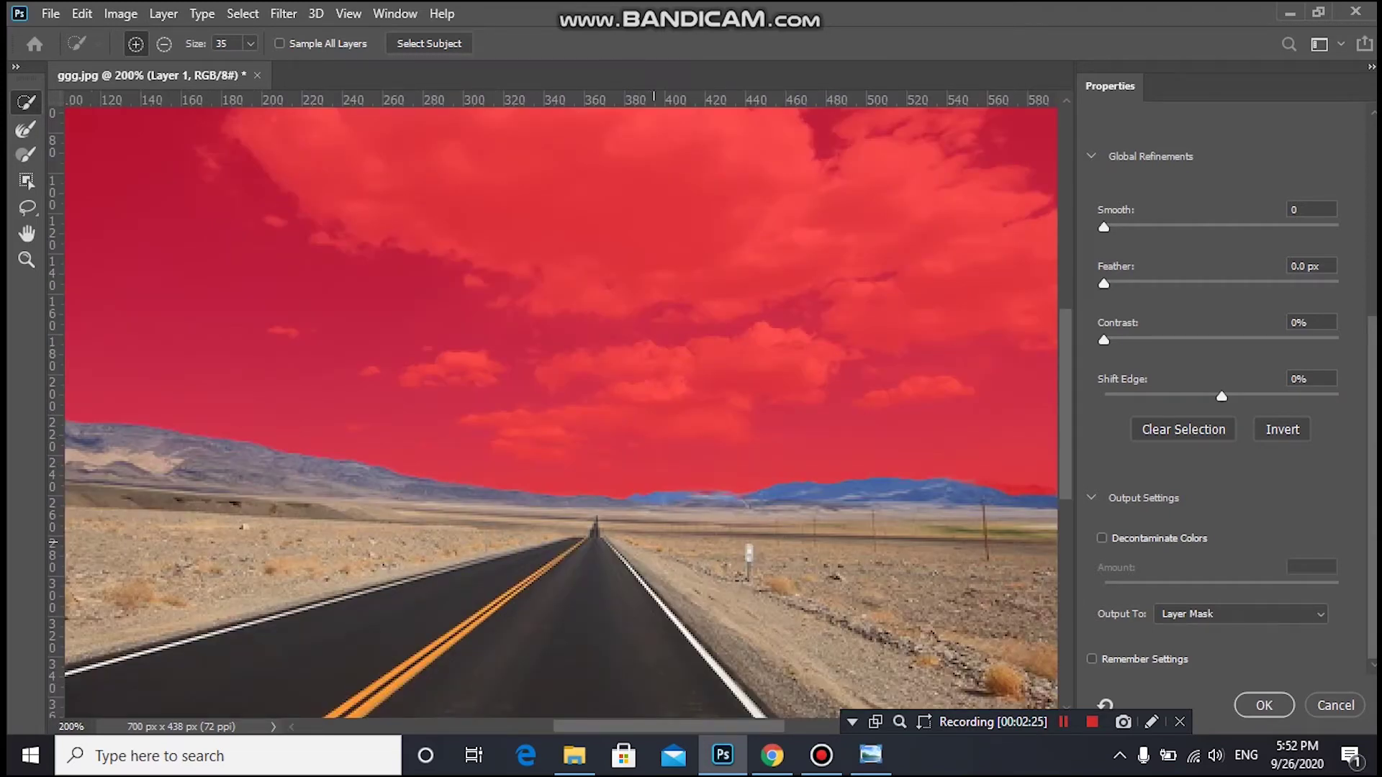
drag(654, 542, 613, 484)
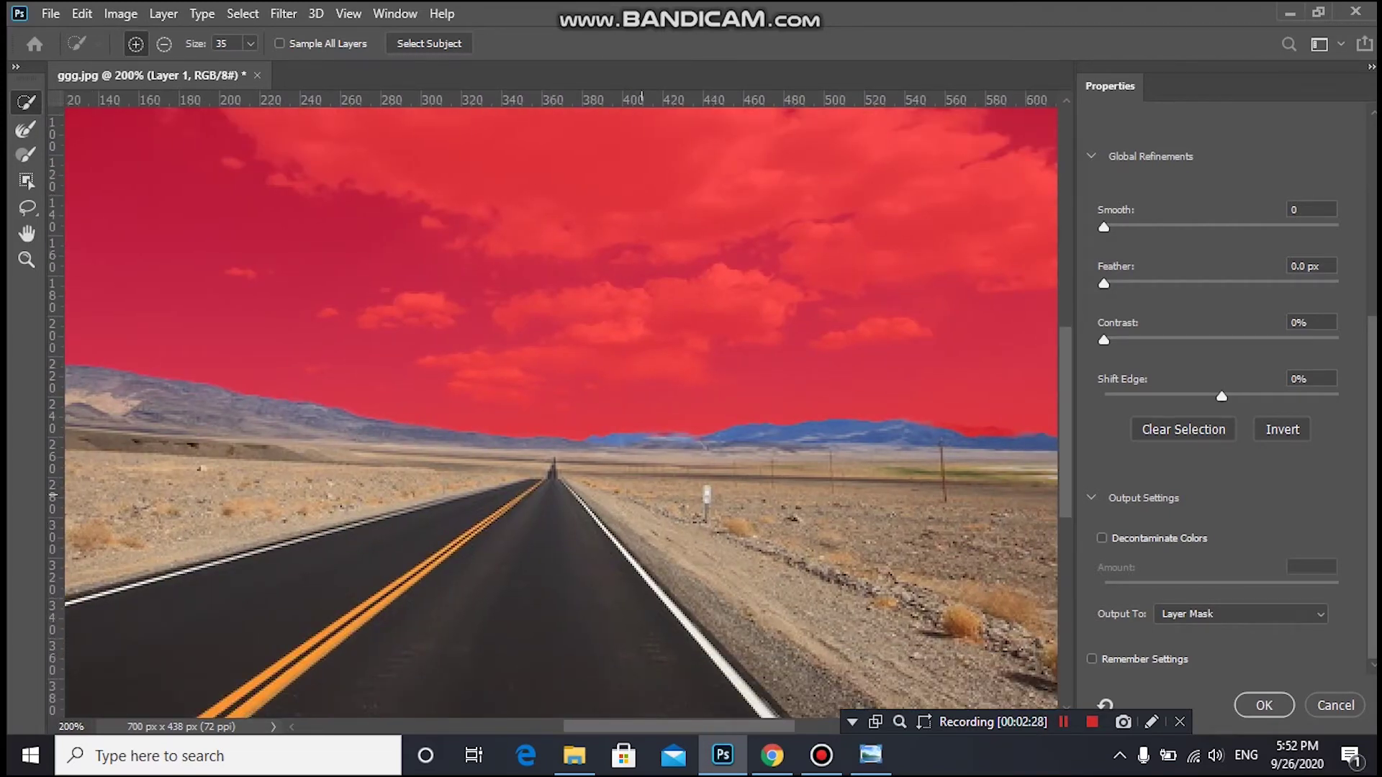
key(ctrl+minus)
key(ctrl+minus)
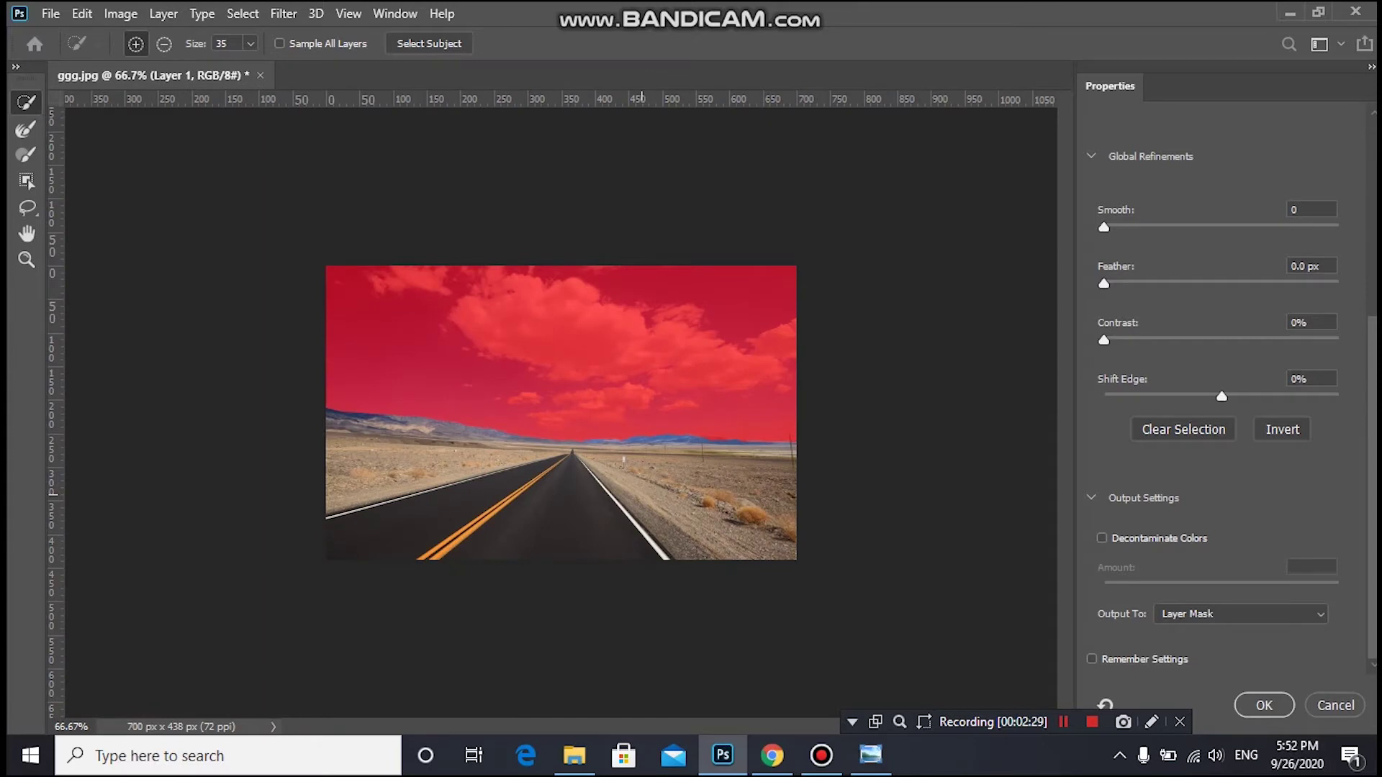
key(ctrl+plus)
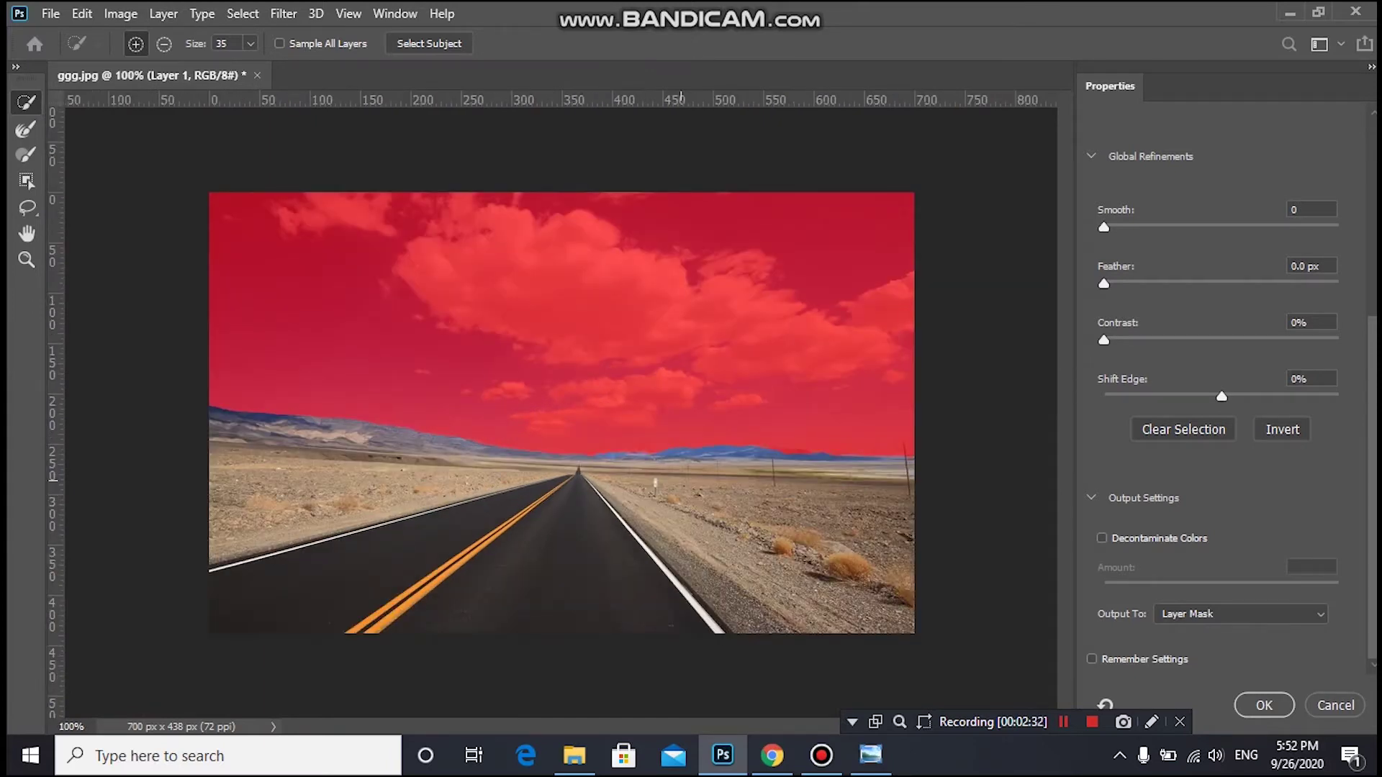
Refine the selection edge along the distant blue mountains with the Quick Selection brush at size 30, subtracting the sky.
key(bracketleft)
key(bracketright)
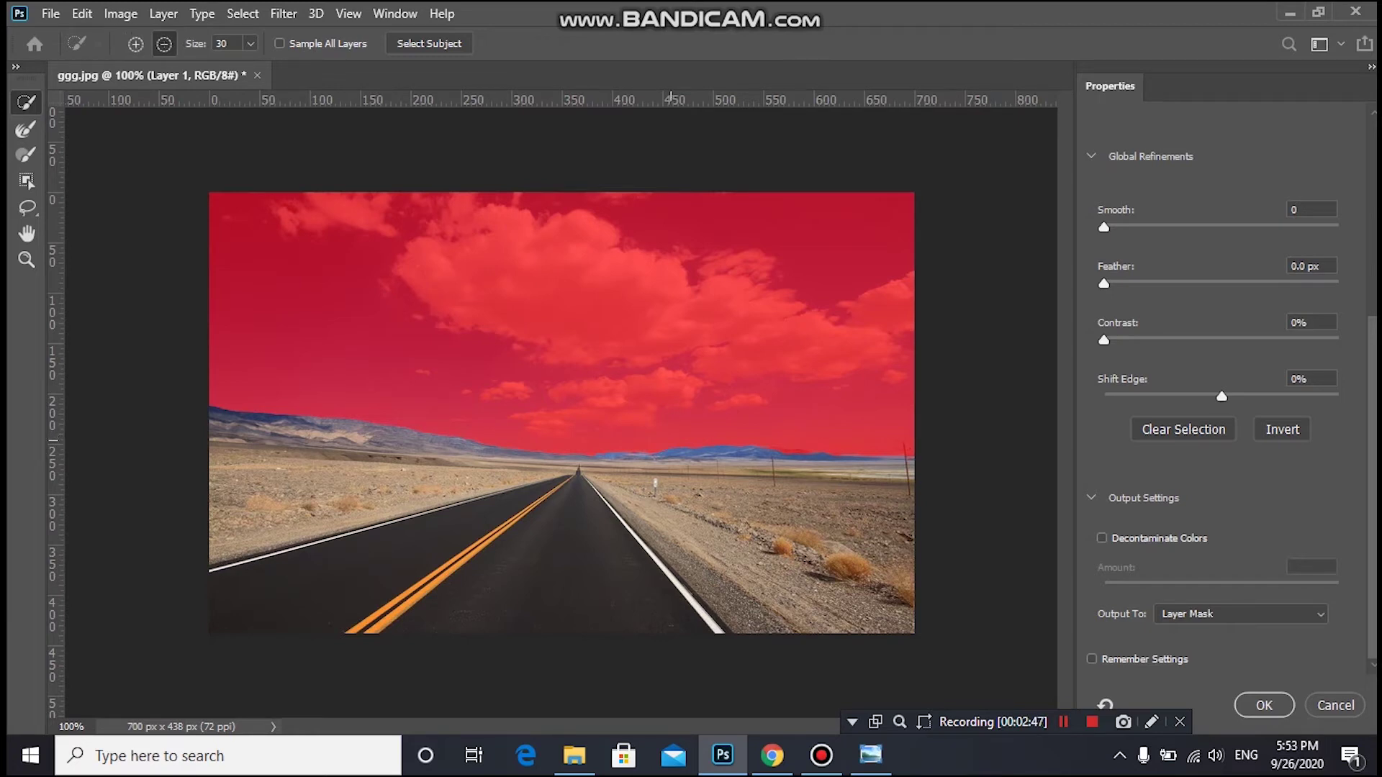
alt+click(671, 440)
drag(671, 451, 788, 452)
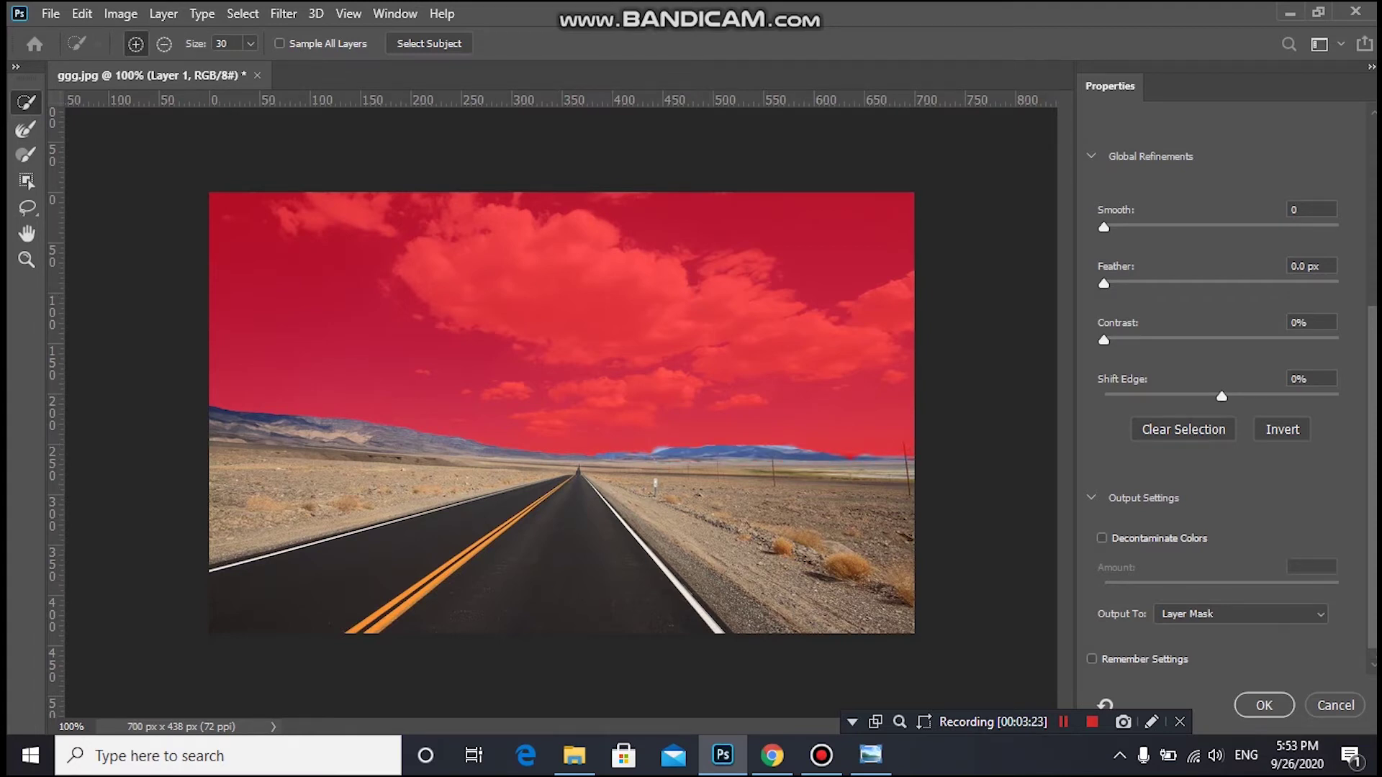
Set the selection's global refinements to Smooth 3, Feather 0.0 px and Contrast 0%.
scroll(1224, 388, up, 2)
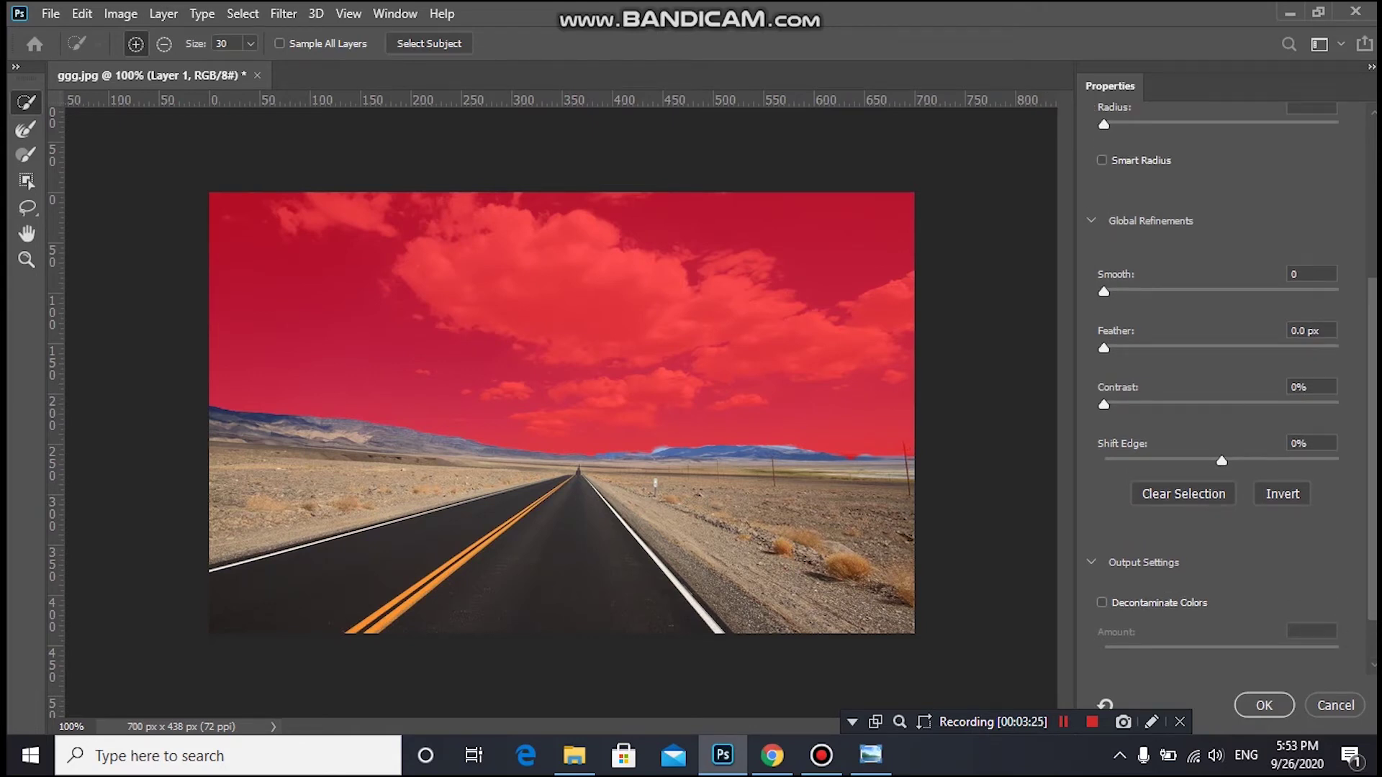
mouse_move(1104, 291)
mouse_down()
mouse_move(1295, 292)
mouse_move(1110, 291)
mouse_up()
mouse_move(1104, 348)
mouse_down()
mouse_move(1277, 348)
mouse_move(1103, 347)
mouse_up()
key(Tab)
key(Up)
key(Up)
key(Up)
mouse_move(1111, 405)
mouse_down()
mouse_move(1339, 405)
mouse_move(1110, 405)
mouse_up()
mouse_move(1110, 405)
mouse_down()
mouse_move(1339, 405)
mouse_move(1110, 405)
mouse_up()
text(0)
key(Return)
Output the refined selection as a layer mask on the duplicate layer.
scroll(1238, 379, down, 2)
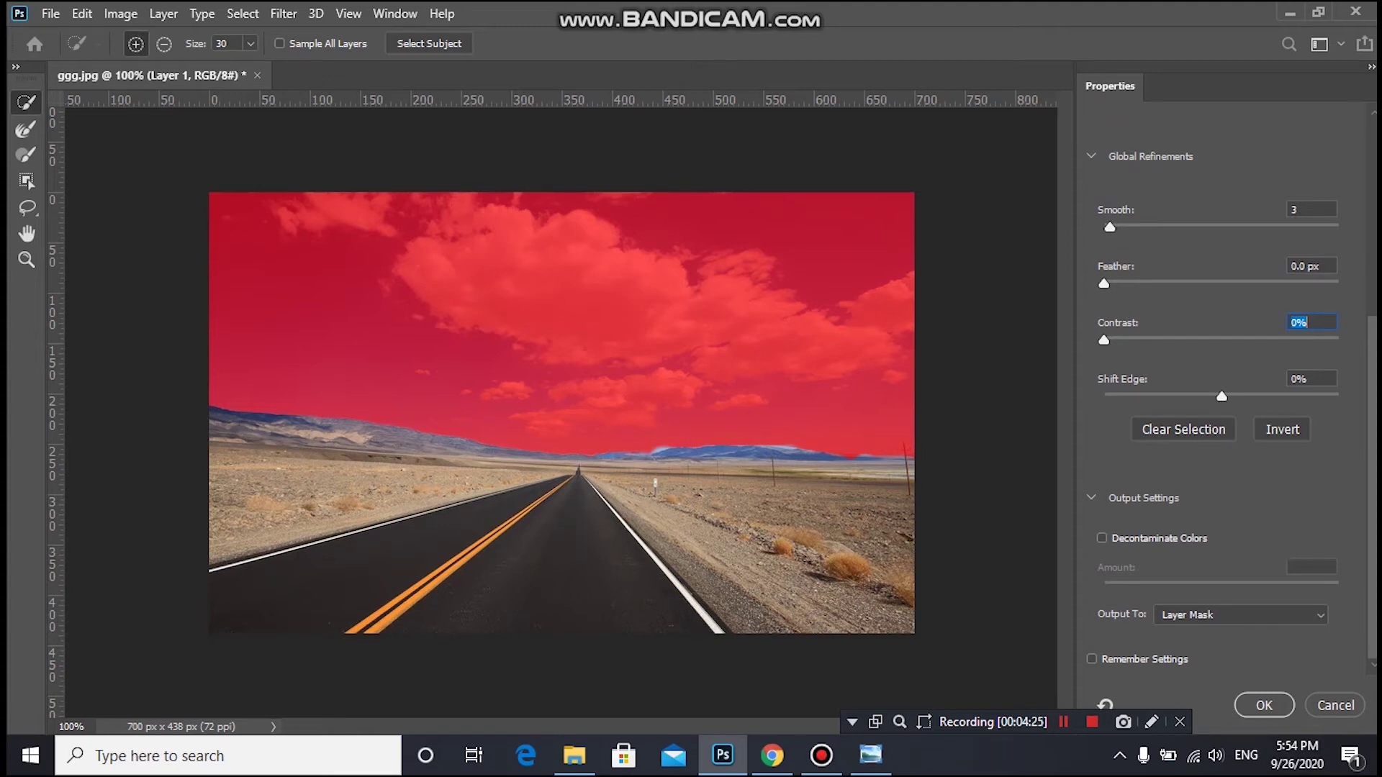
click(1240, 615)
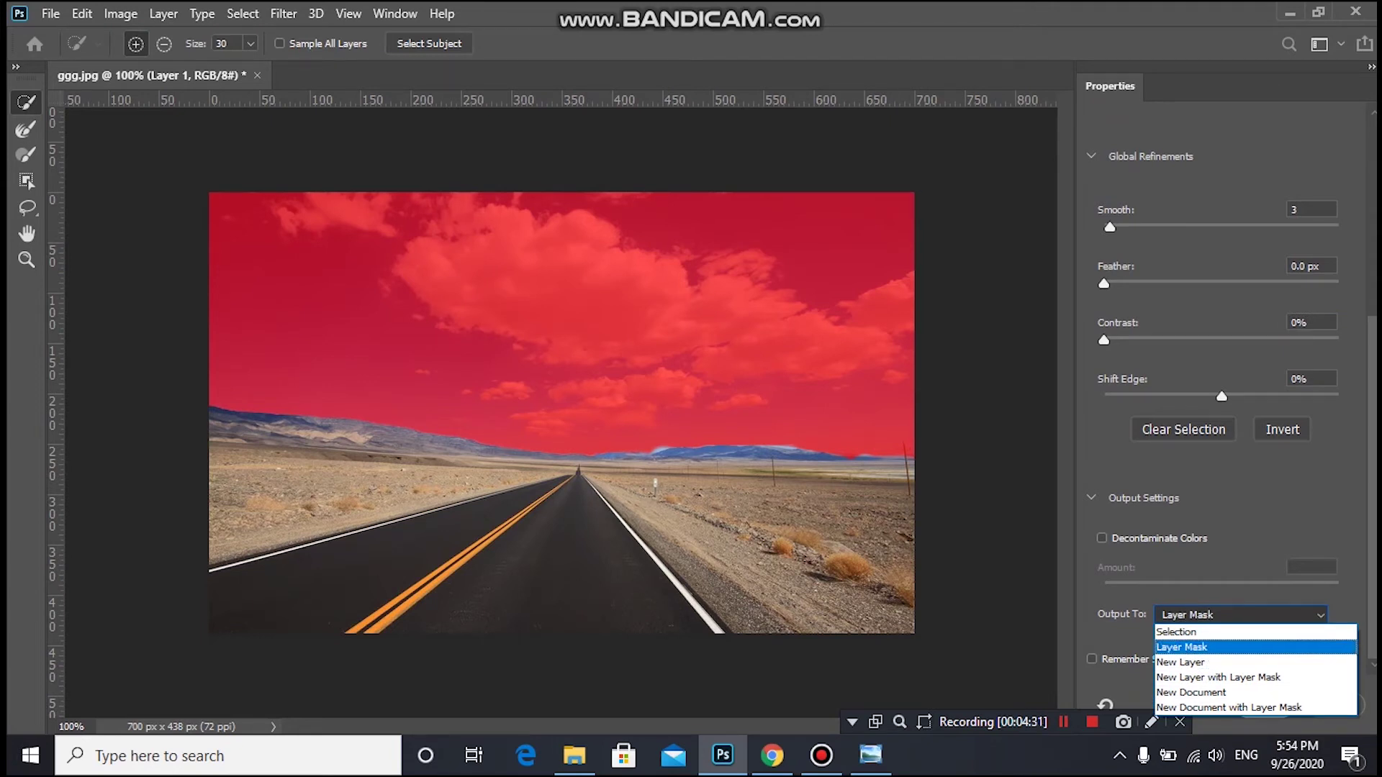
click(1181, 647)
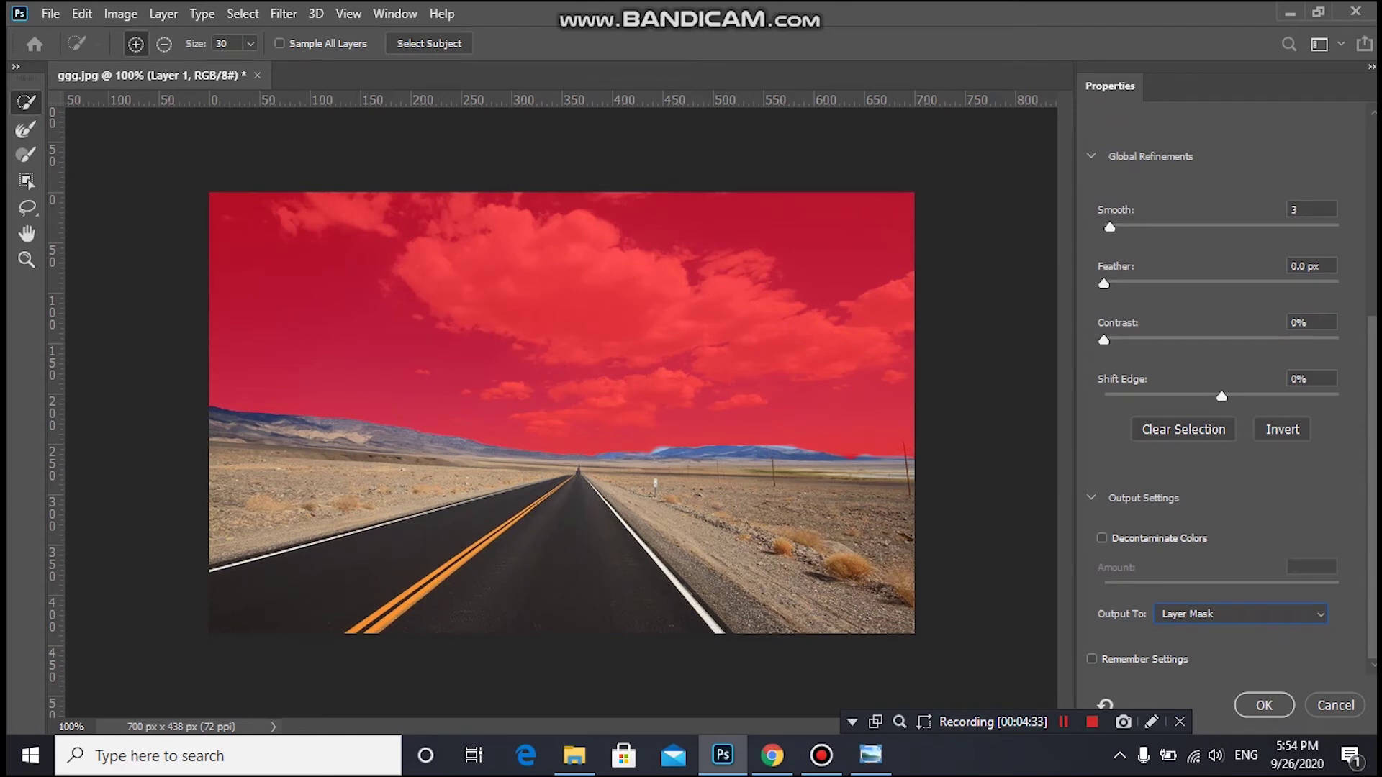
click(1264, 706)
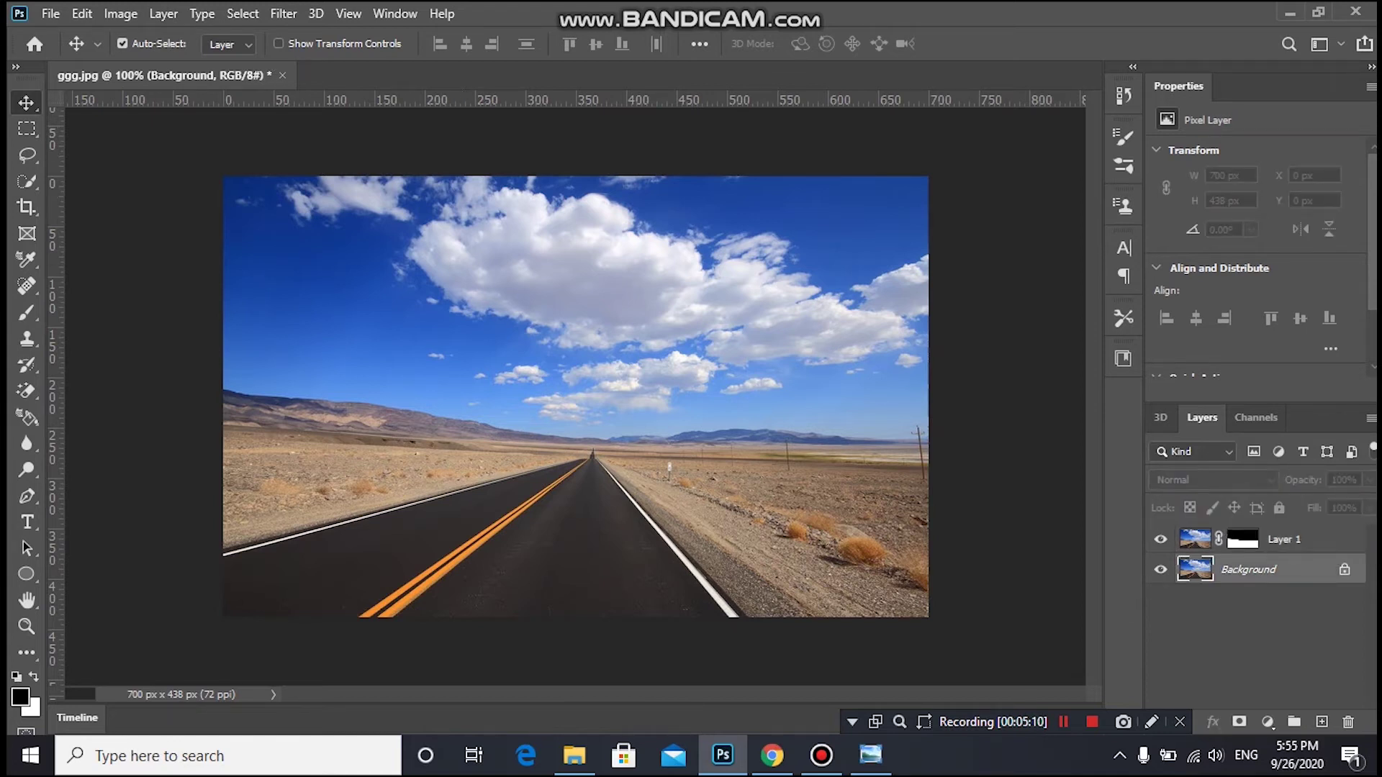
Apply a Radial Blur to the Background layer using the Zoom method and Good quality.
click(283, 13)
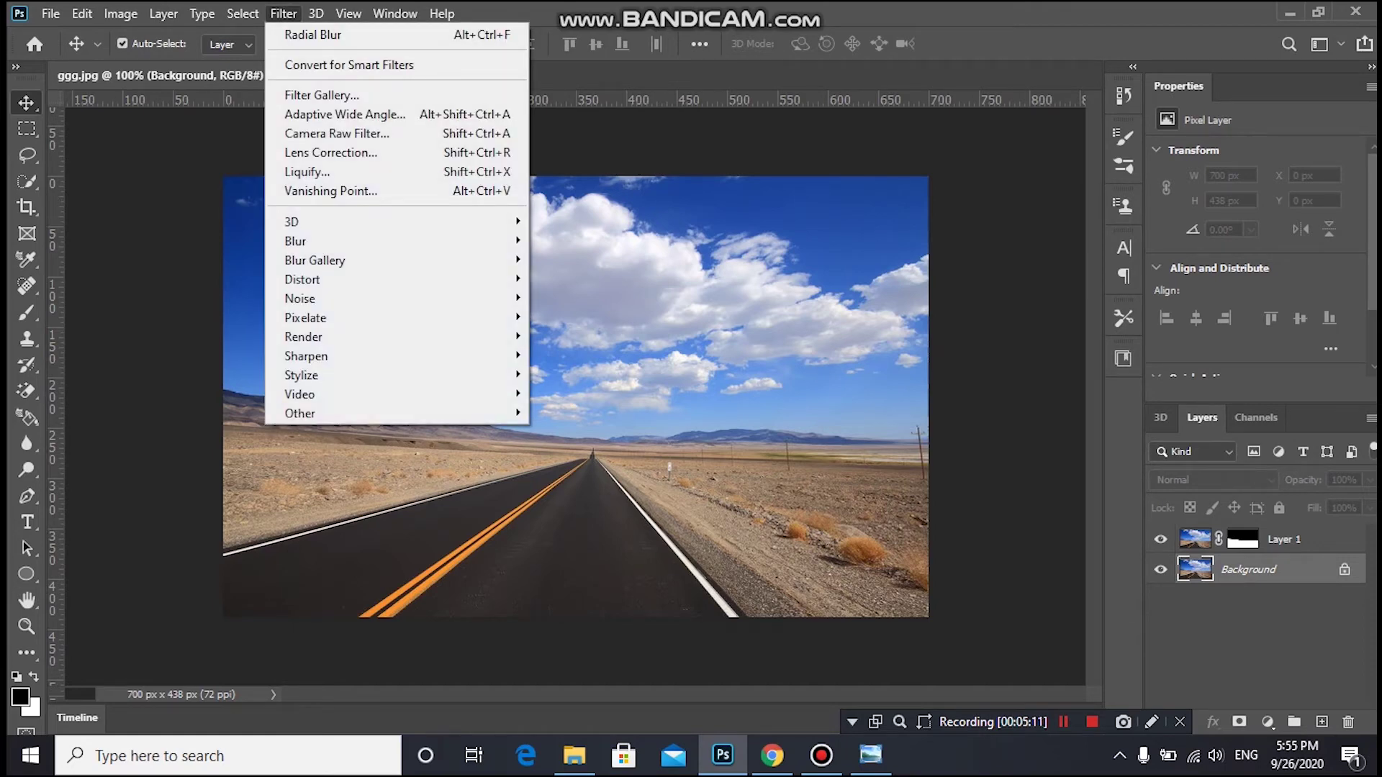
mouse_move(324, 241)
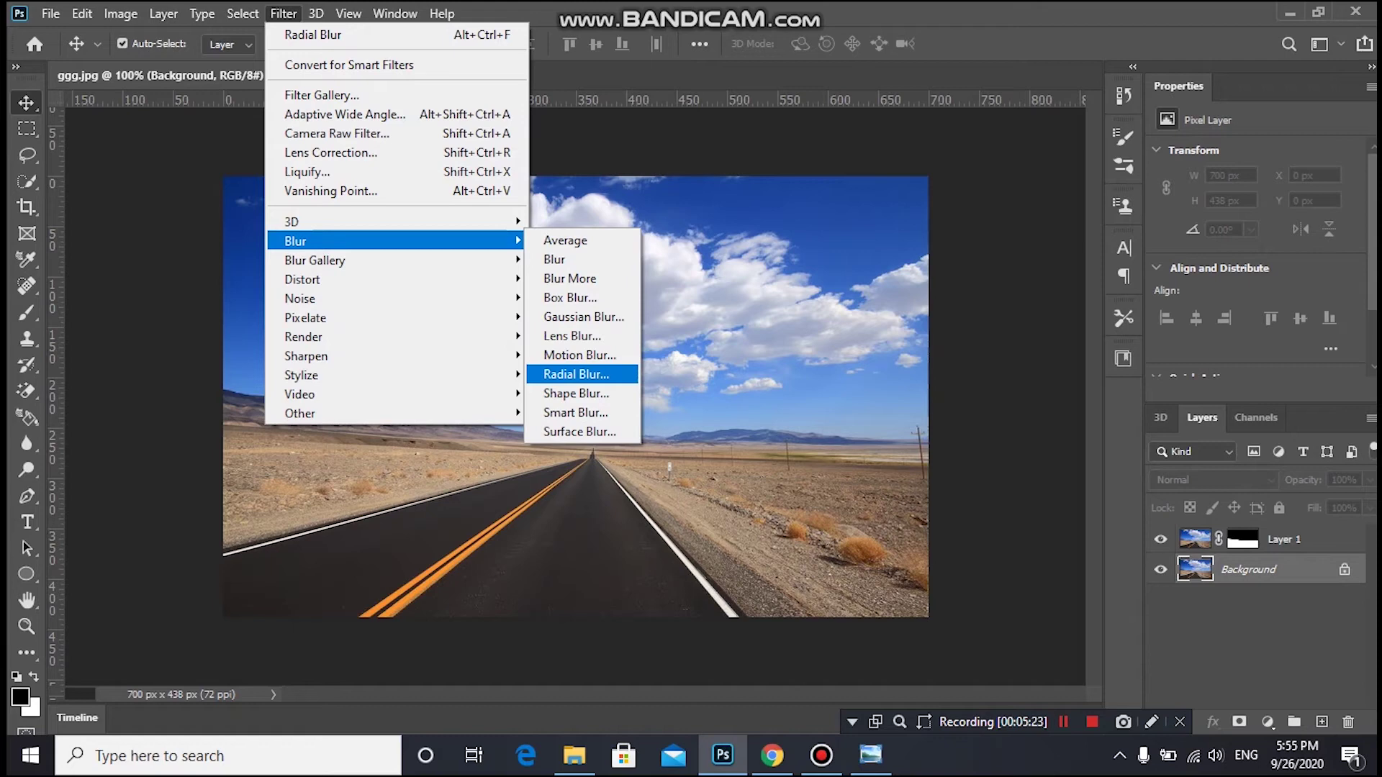
key(Return)
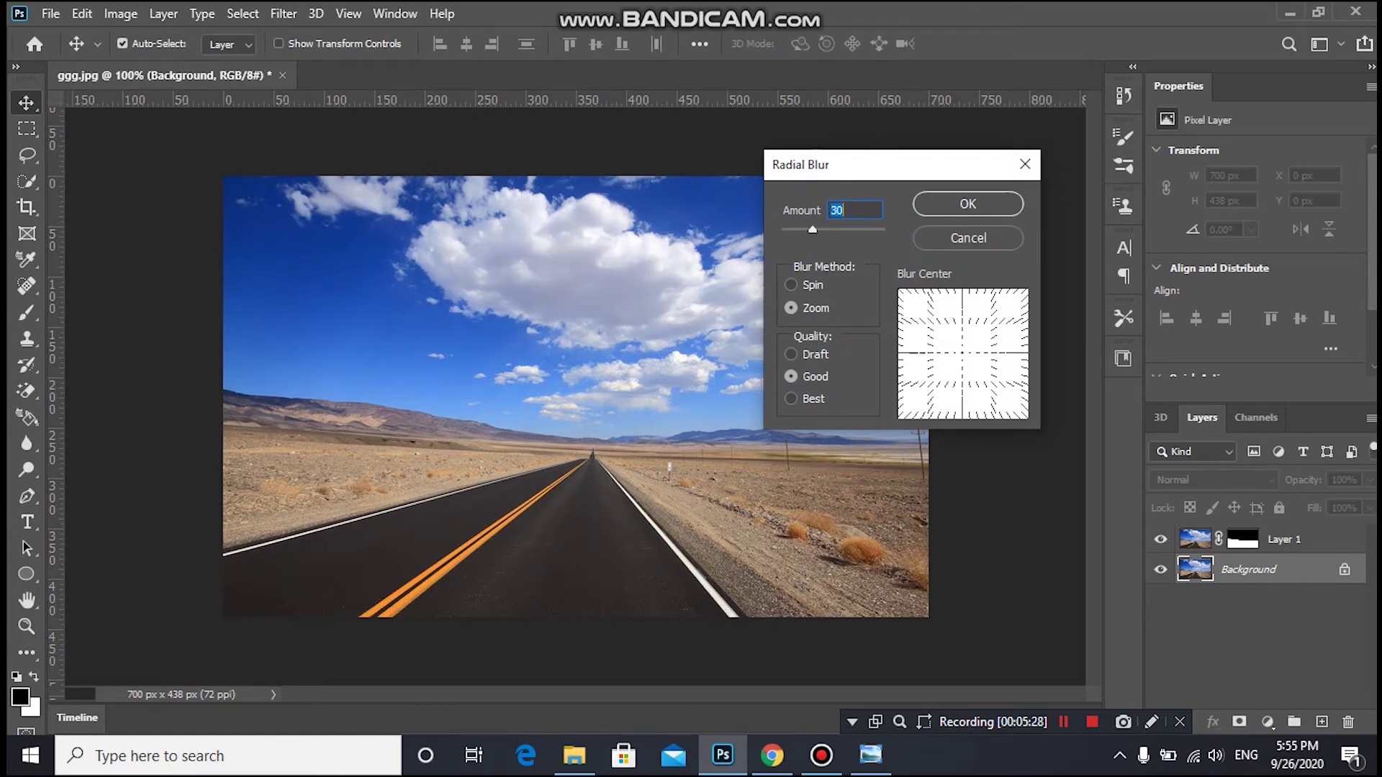
click(791, 285)
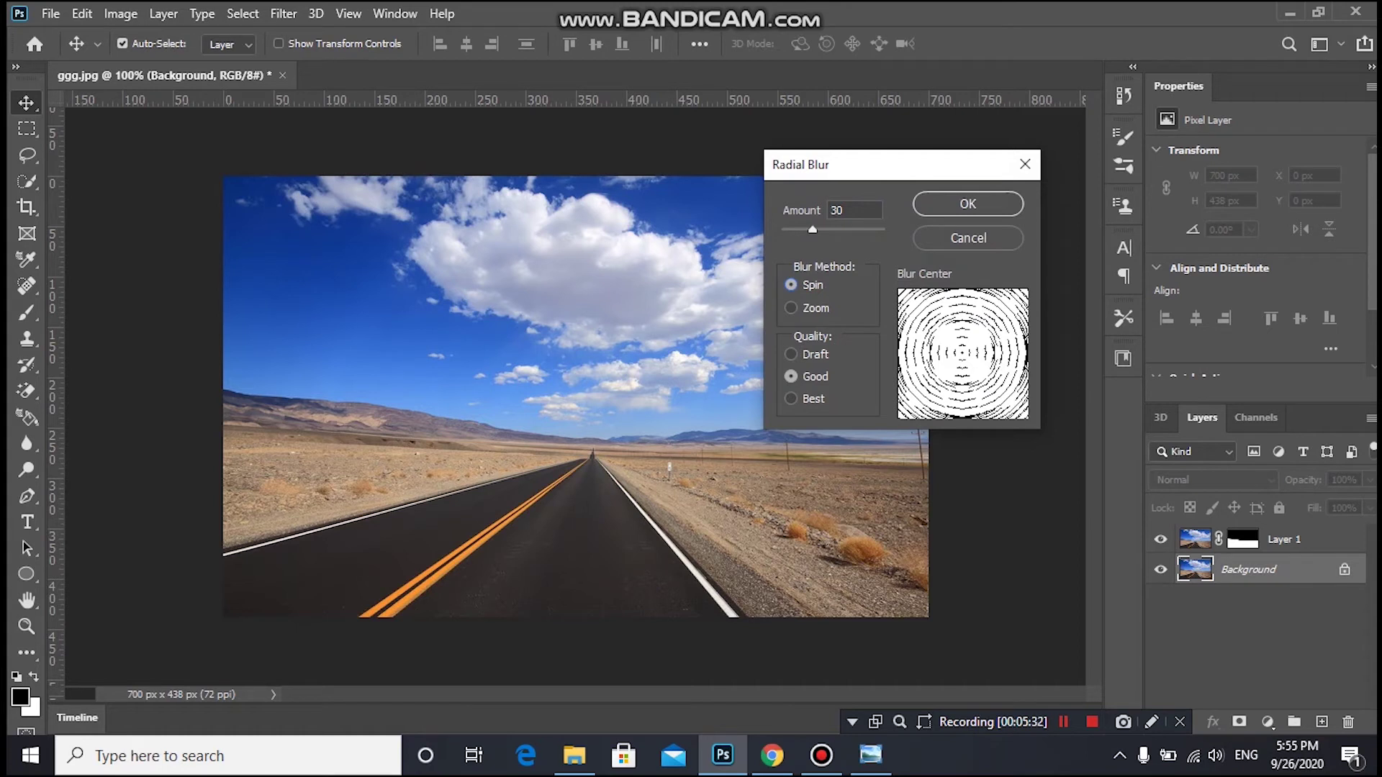
click(791, 308)
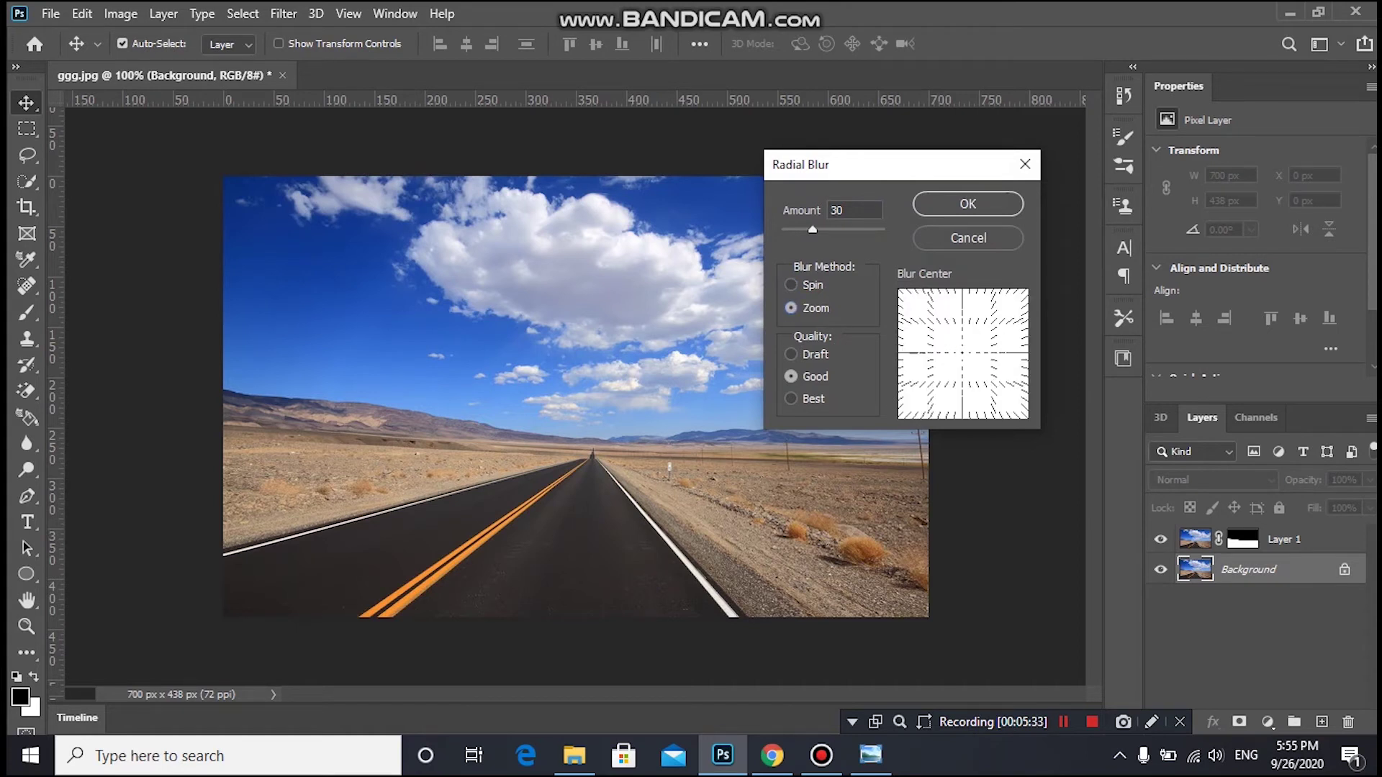
double_click(837, 210)
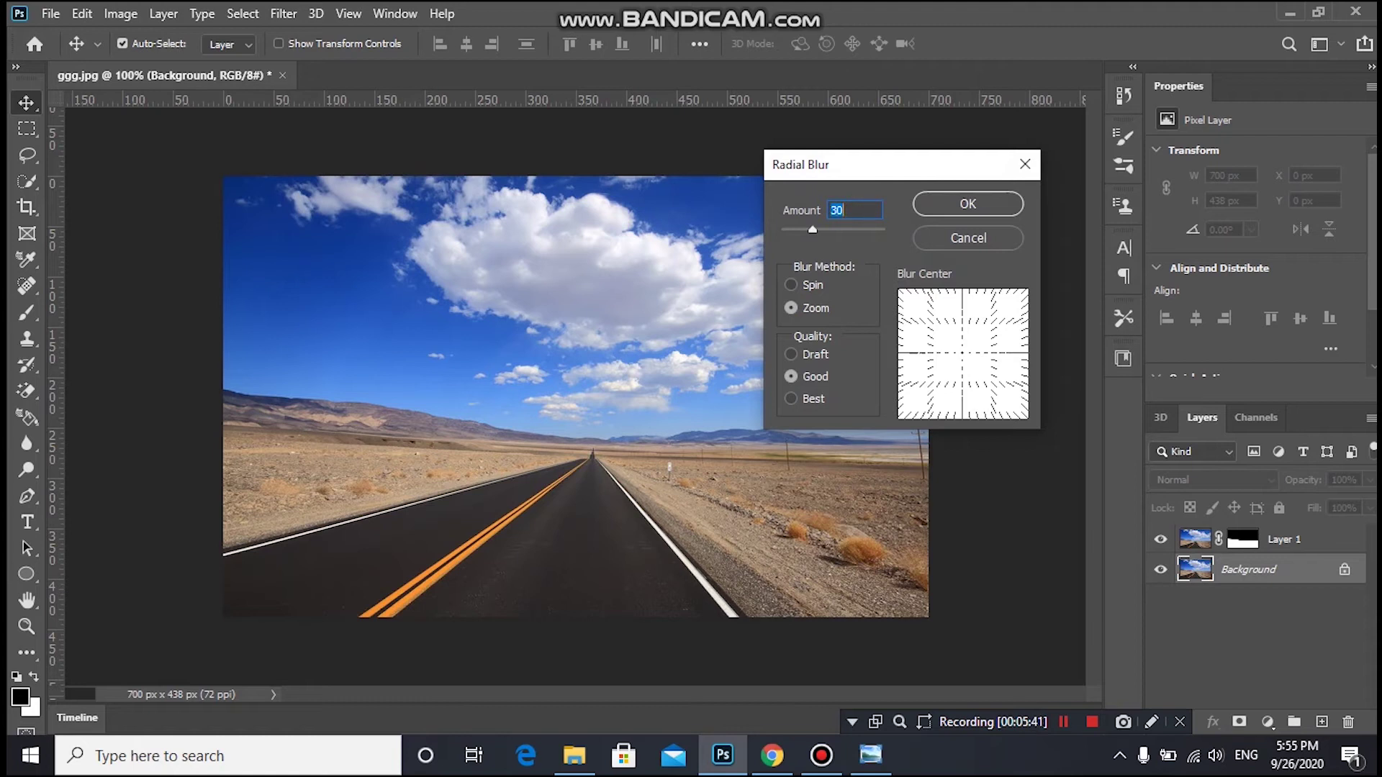
key(Up)
key(Down)
key(Up)
key(Return)
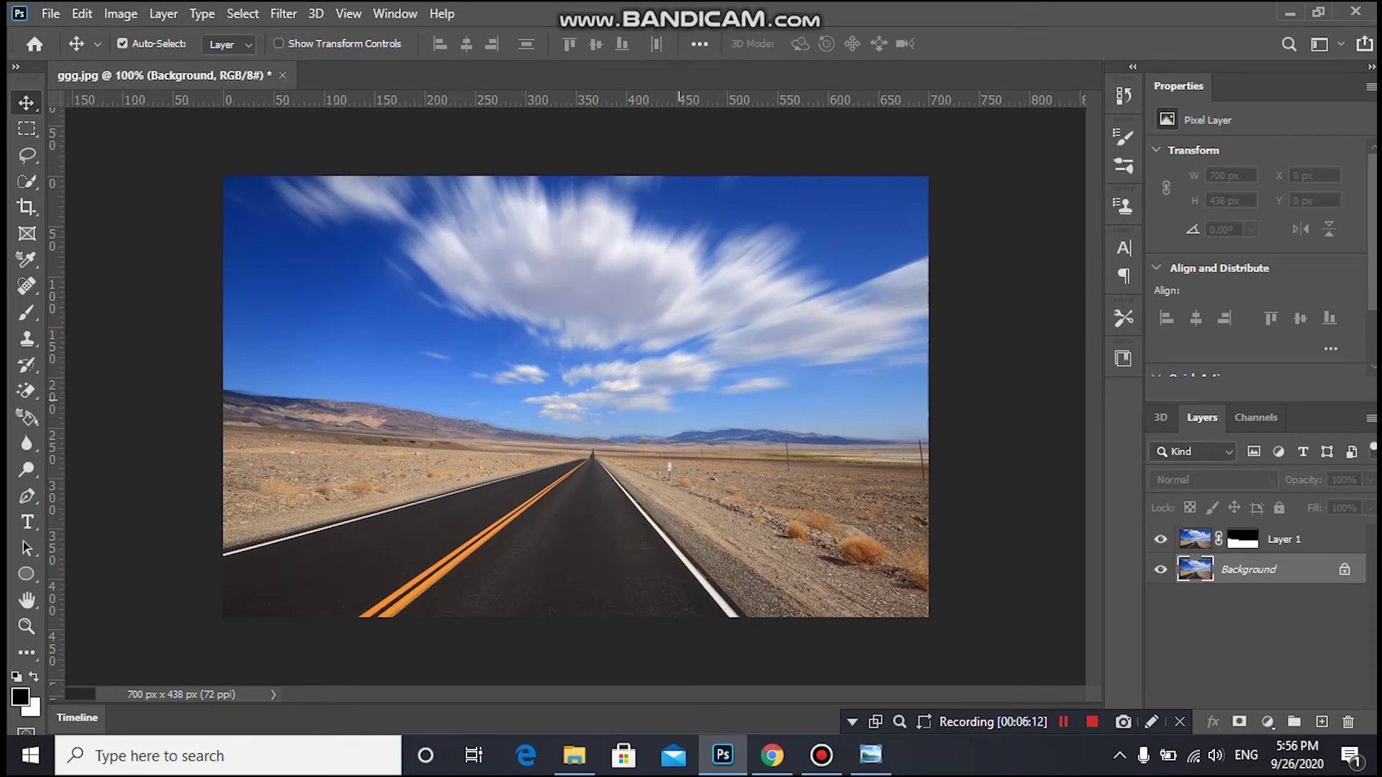
Examine the blurred sky where it meets the mountains and the horizon.
key(ctrl+plus)
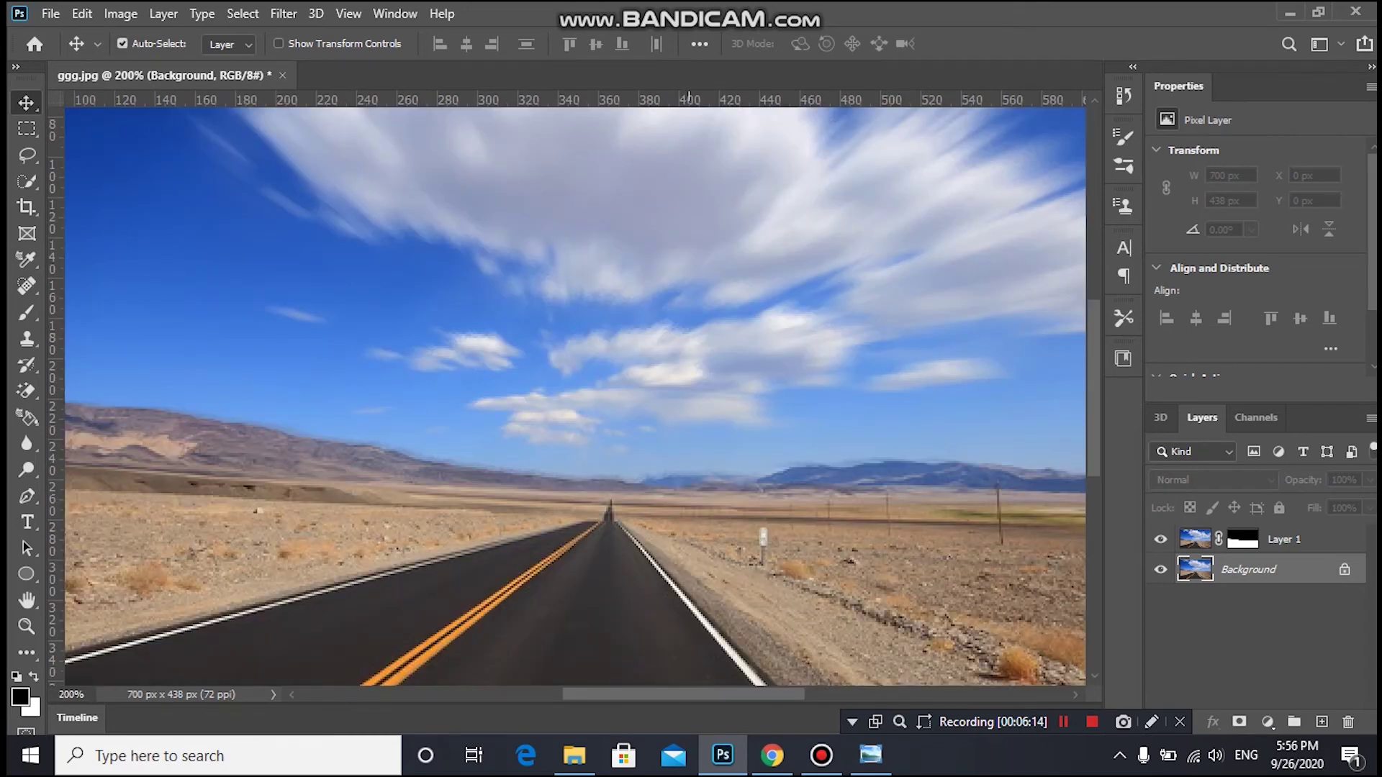
drag(689, 486, 643, 385)
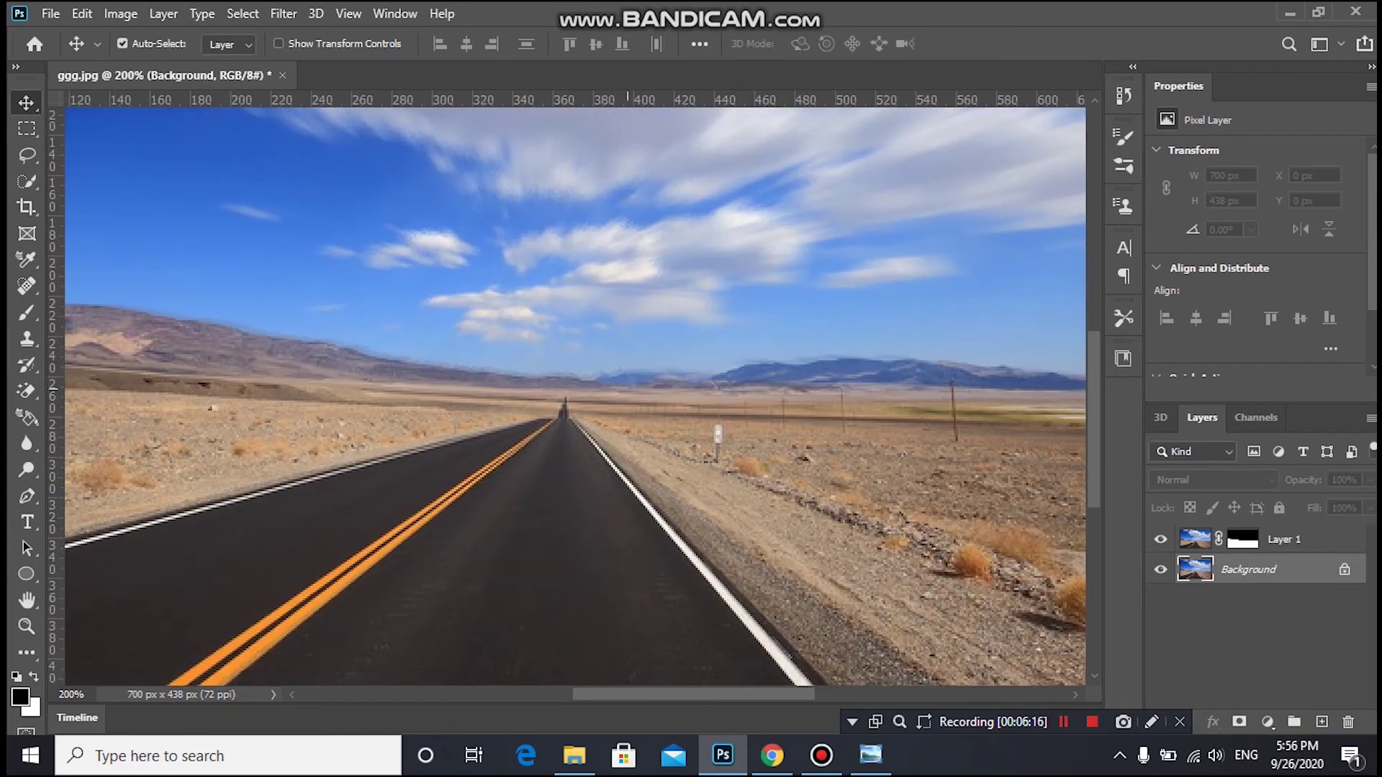
key(ctrl)
key(ctrl+minus)
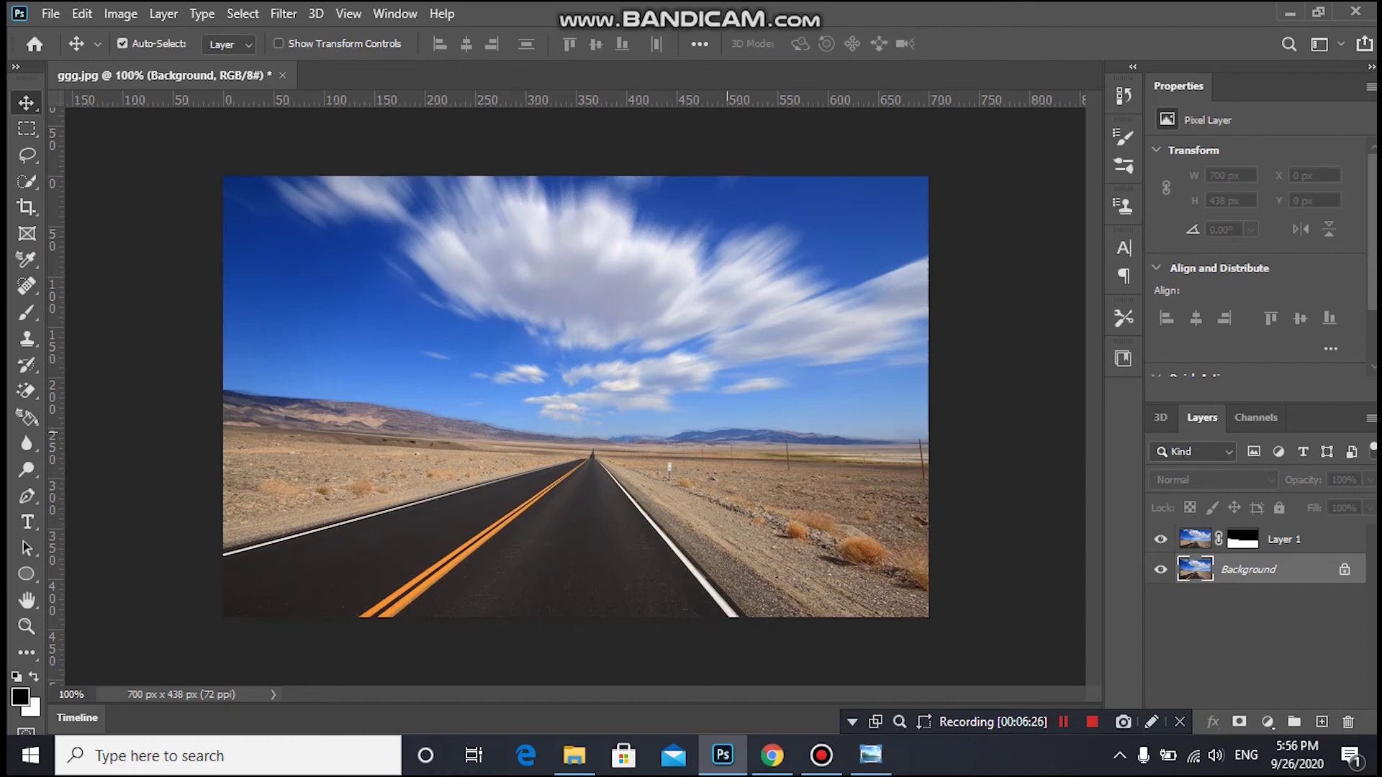
key(ctrl+plus)
key(ctrl+plus)
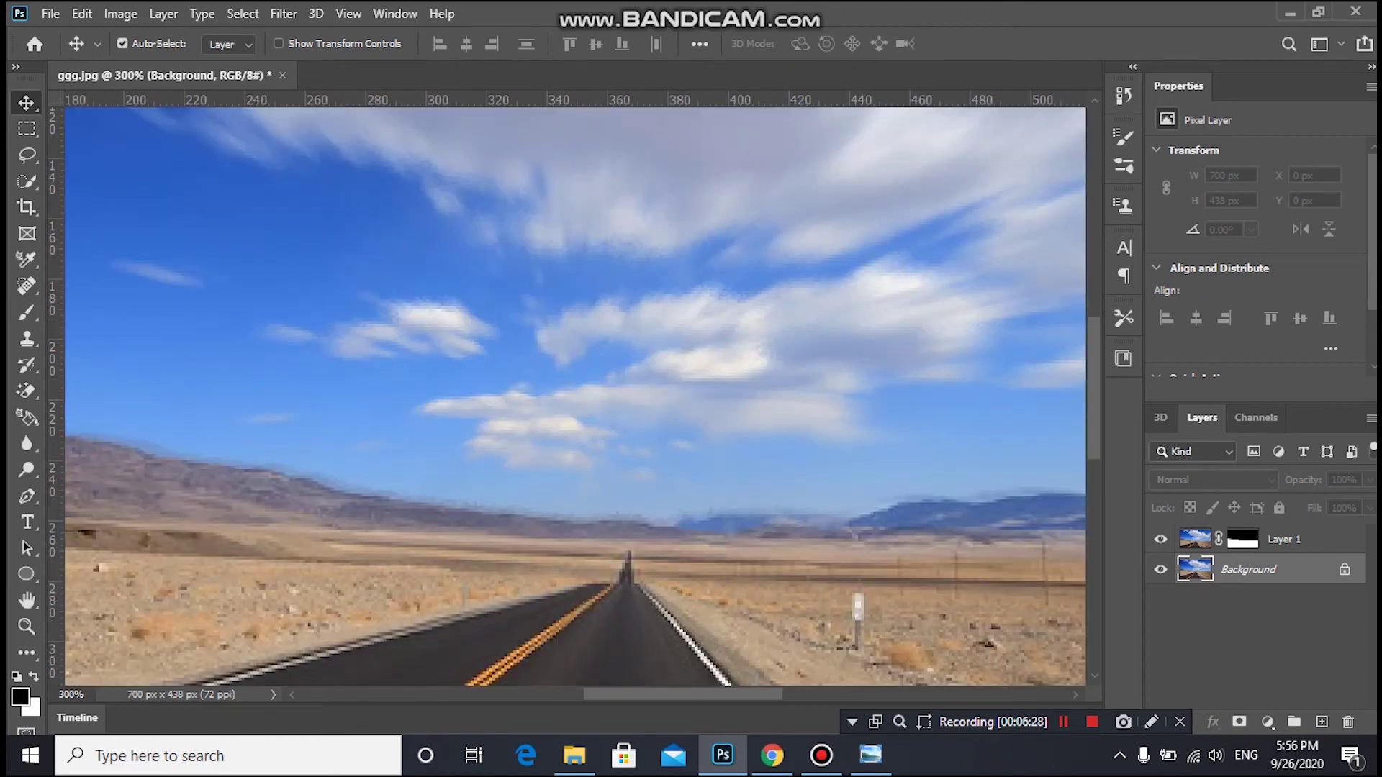
key(ctrl+1)
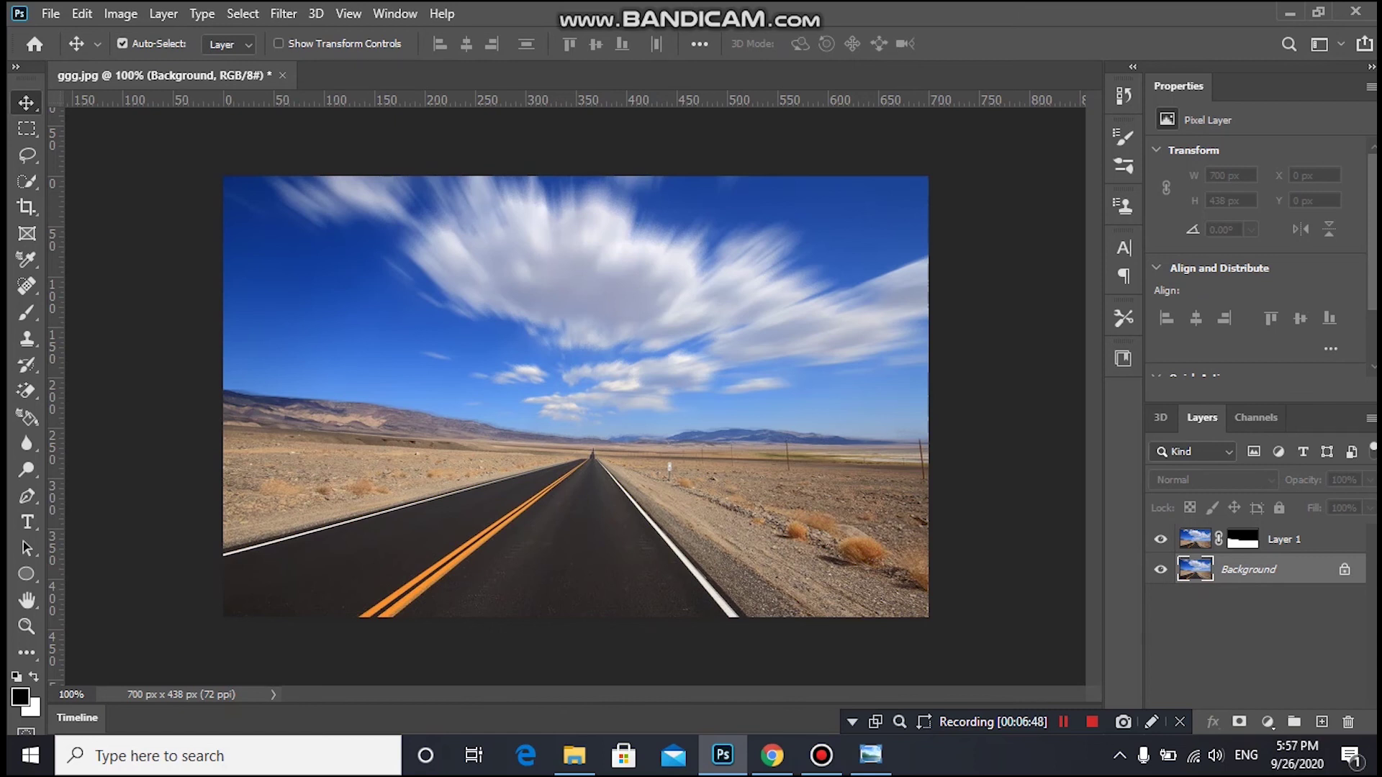
Unlock the Background layer and scale it proportionally to about 120% from its top edge, extending it downward.
click(1345, 569)
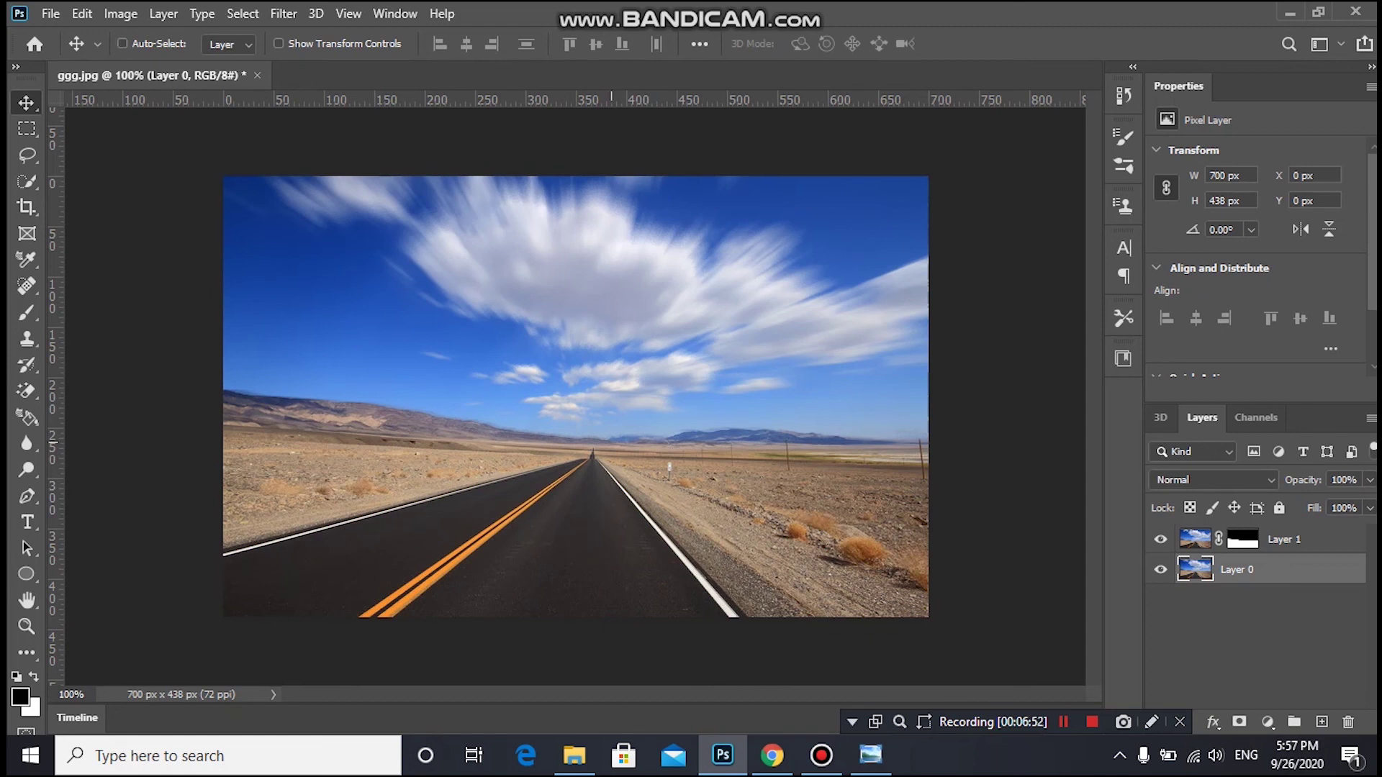
key(ctrl+t)
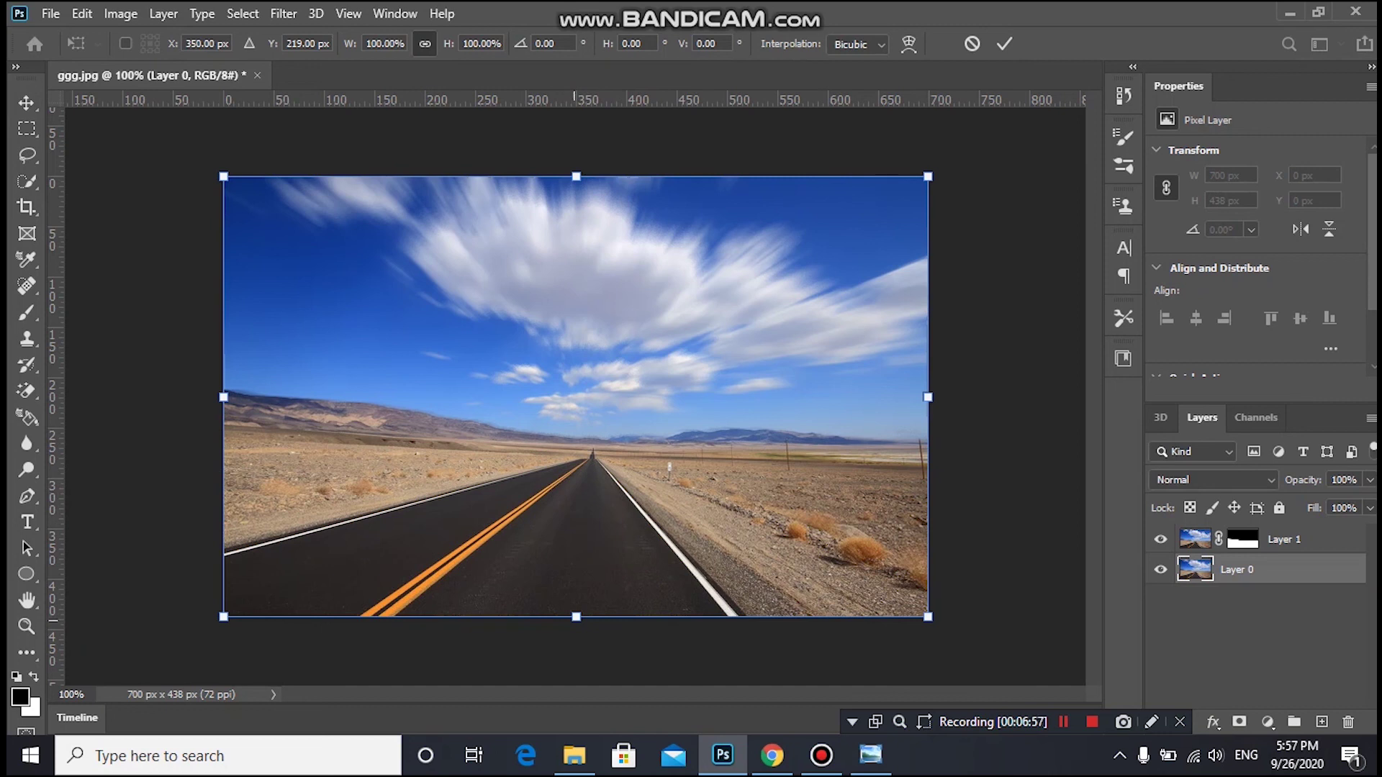
drag(576, 617, 575, 703)
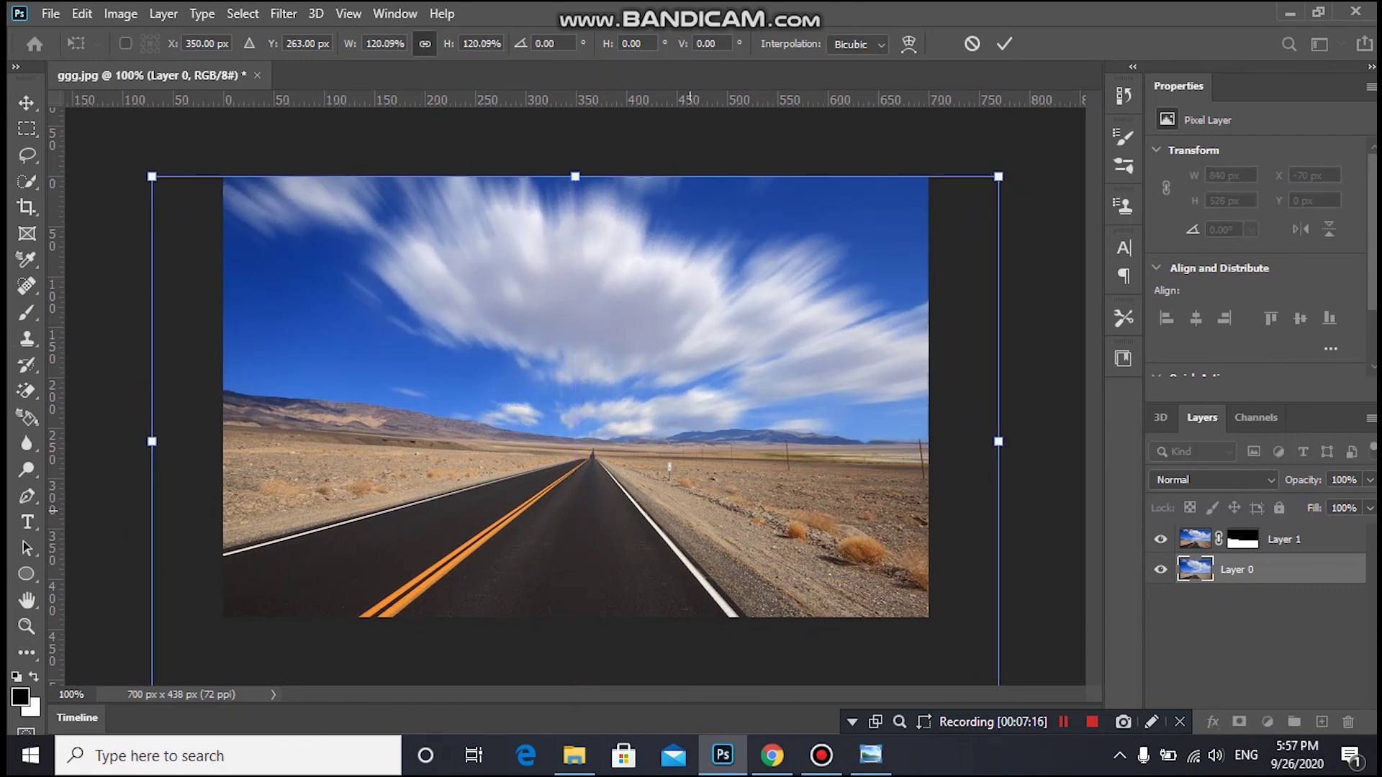
key(Return)
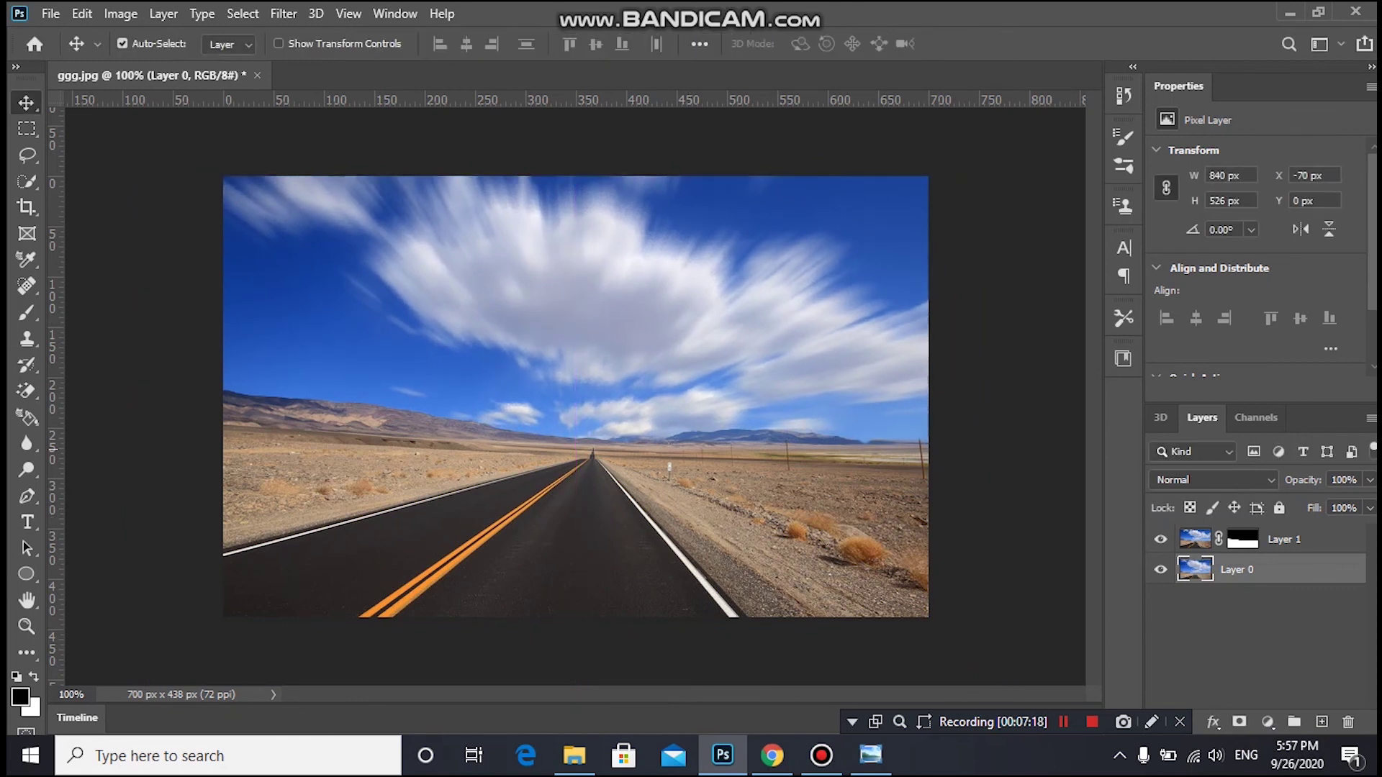